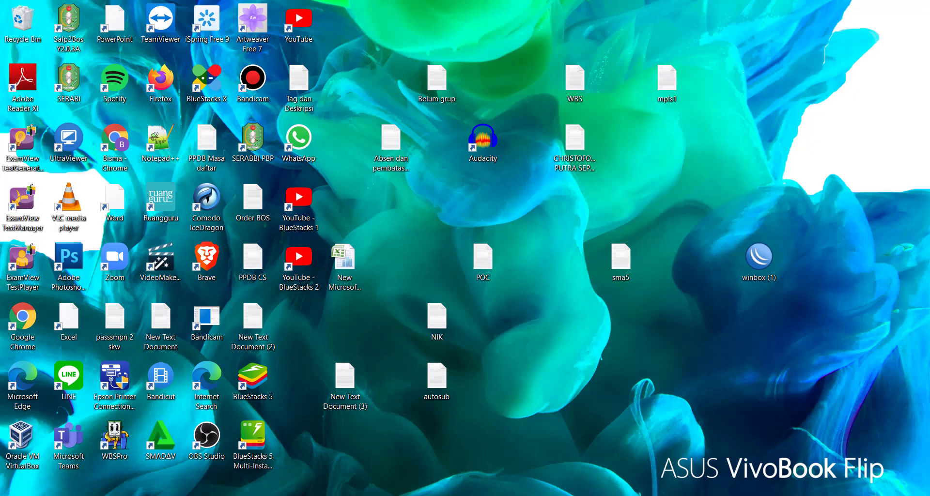
Launch Microsoft Office PowerPoint 2007 from the Start menu to get blank Presentation1.
left_click(203, 495)
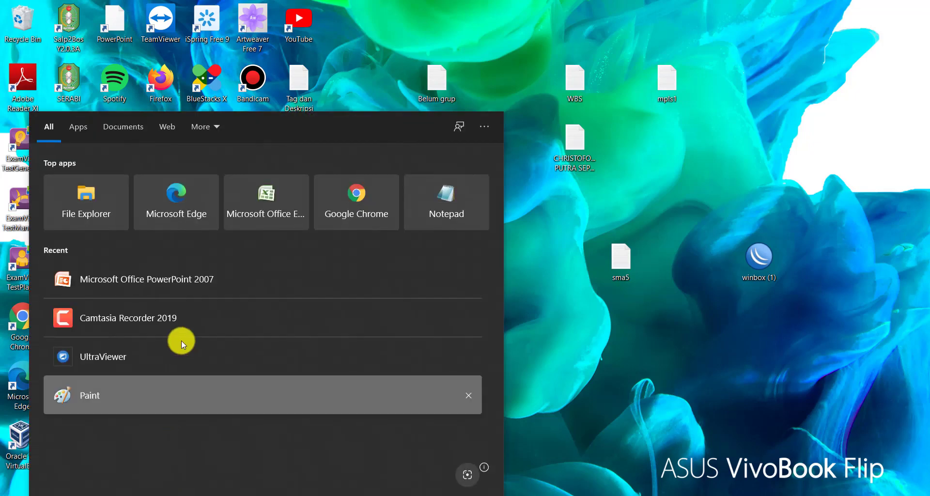
left_click(202, 286)
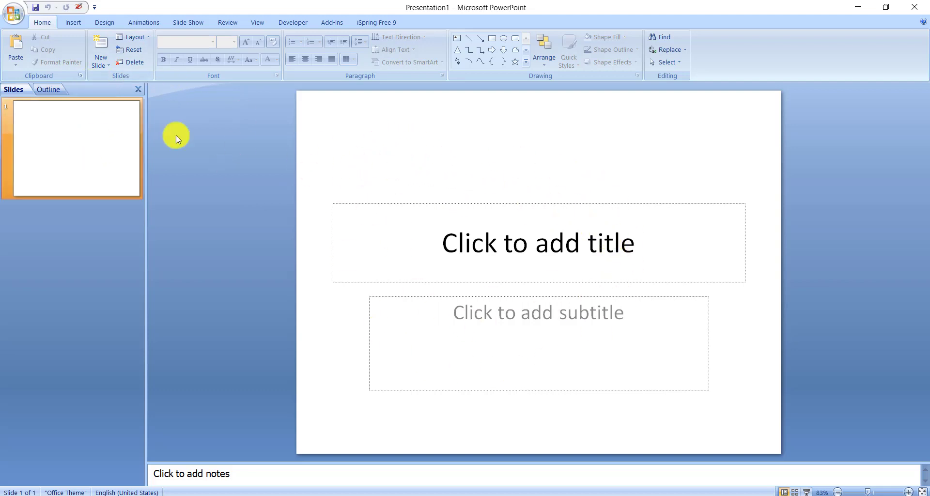
Set the slide size to On-screen Show (16:9) in Page Setup.
left_click(103, 23)
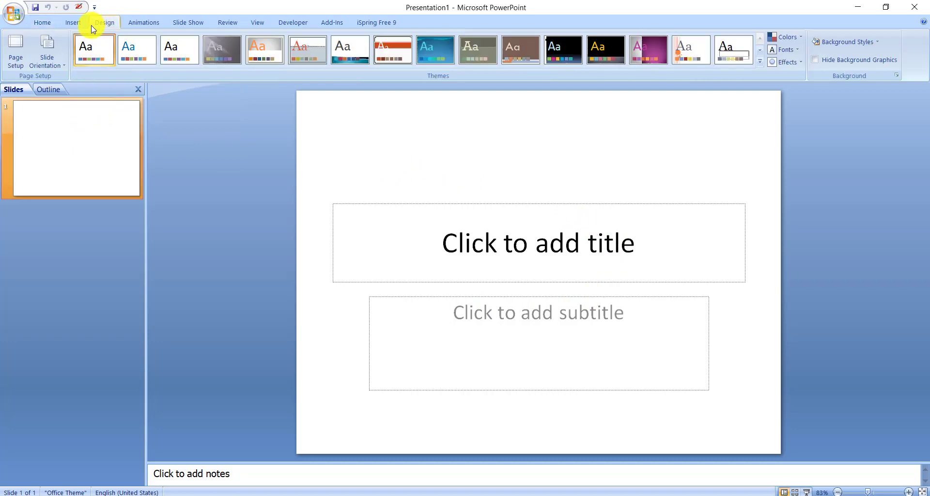
left_click(16, 56)
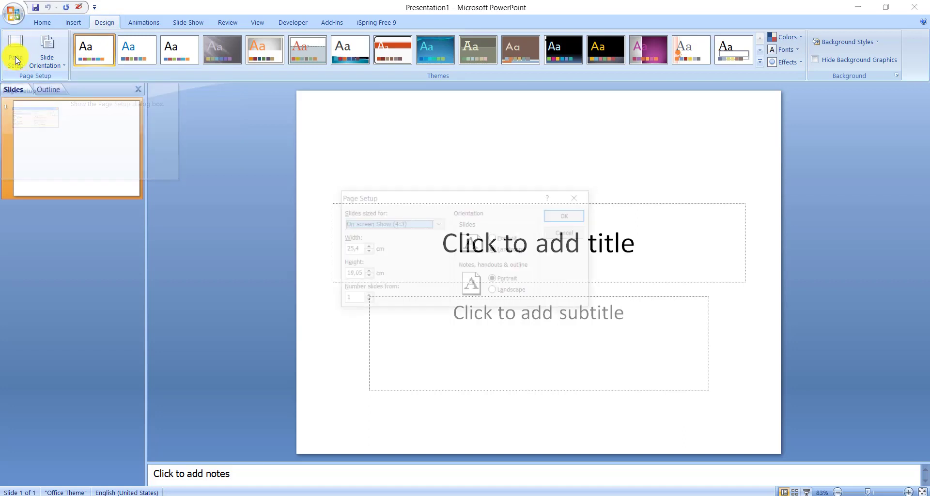
left_click(438, 225)
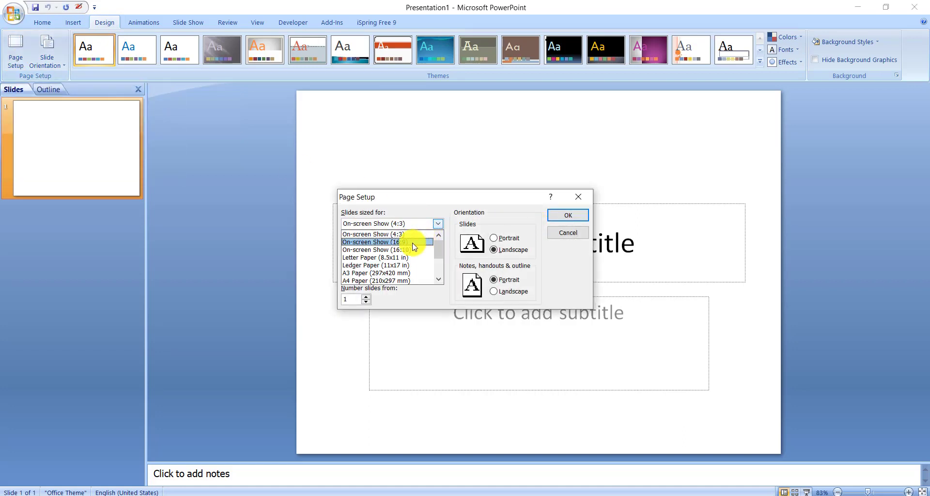
left_click(388, 241)
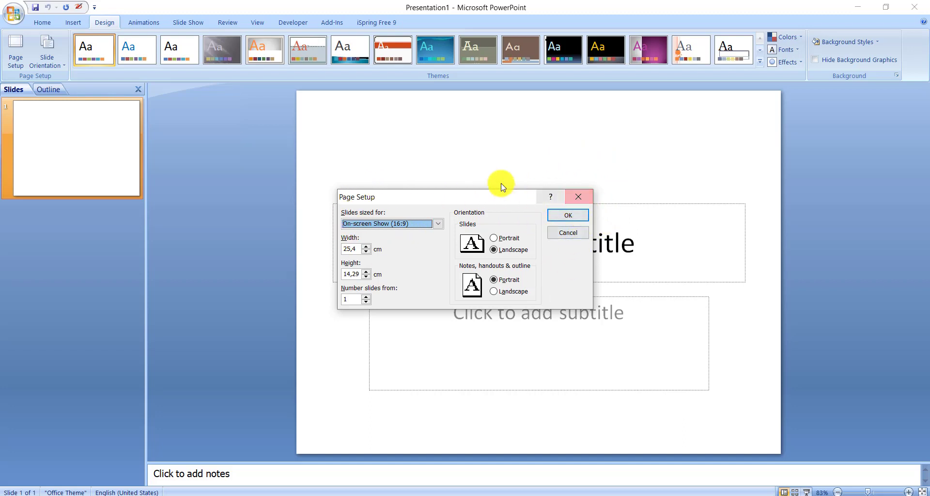
left_click(578, 220)
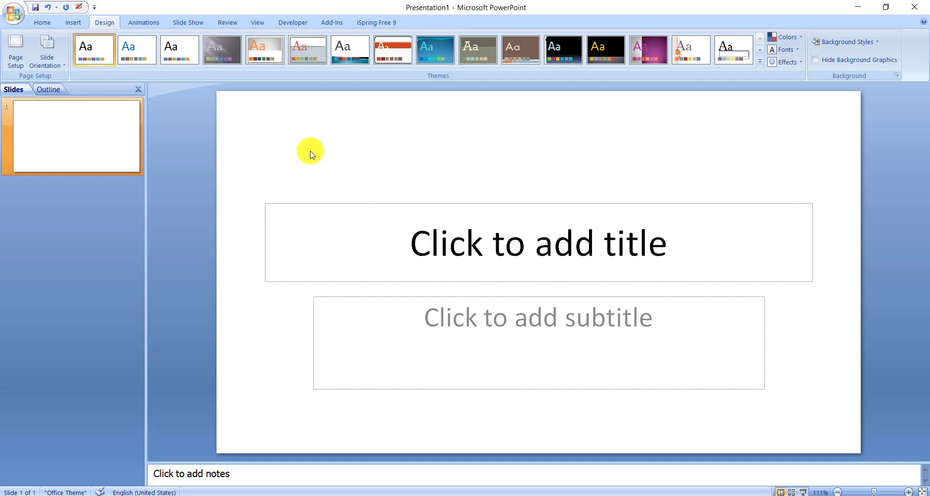
Switch to Slide Master view and select the Title Slide layout.
left_click(225, 24)
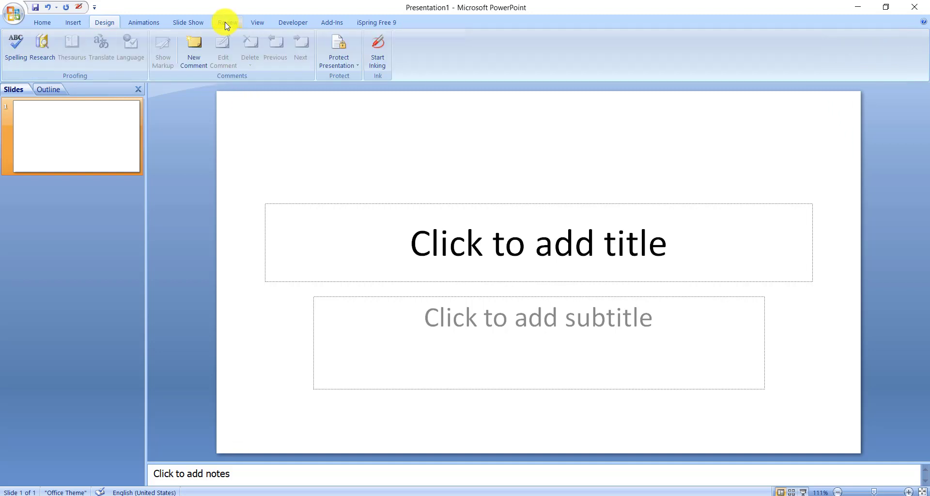
left_click(256, 25)
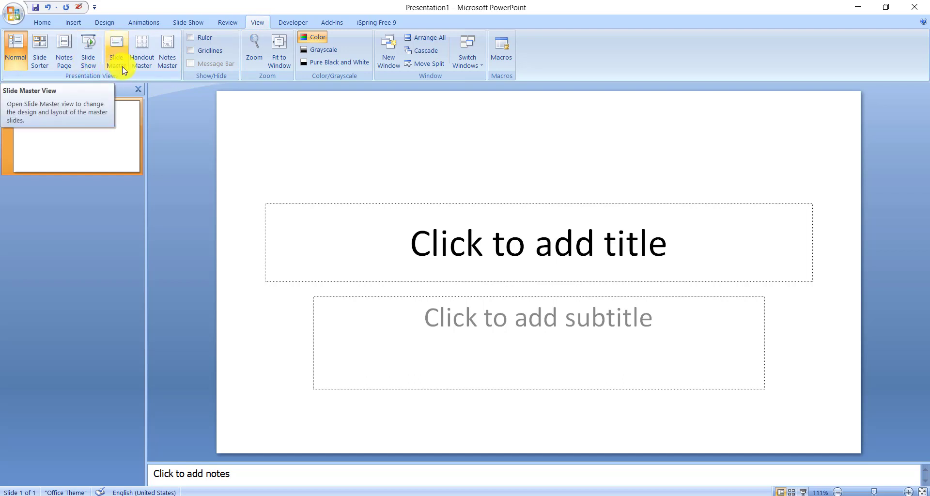
left_click(117, 53)
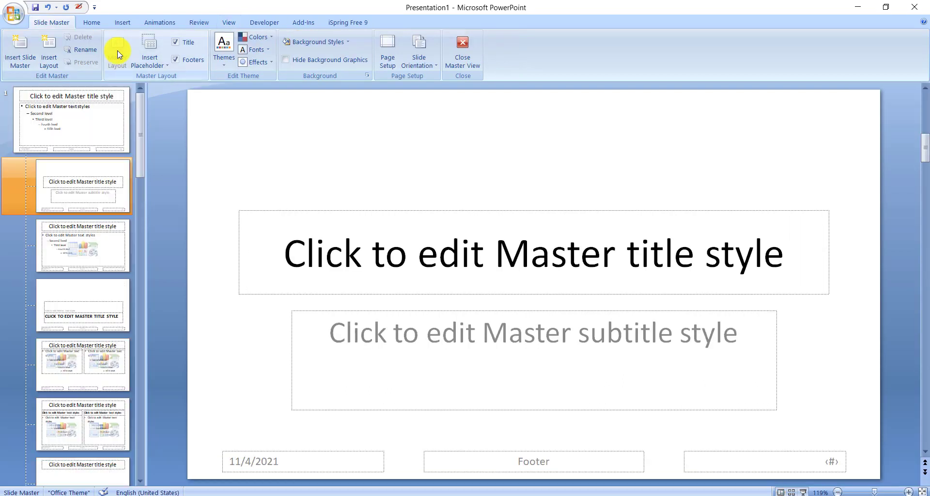
left_click(89, 130)
left_click(83, 186)
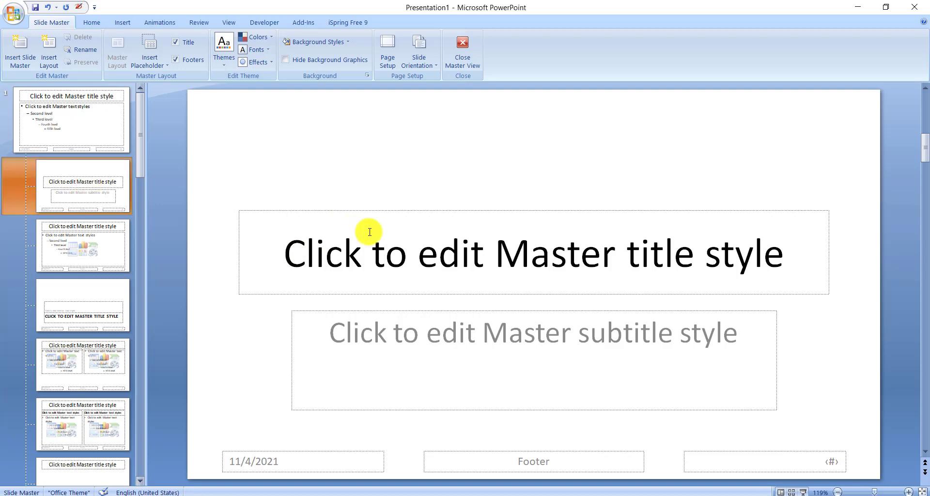
Make the Title Slide layout title blue Arial Rounded MT Bold and move its box higher.
left_click(514, 260)
left_click_drag(264, 257, 785, 251)
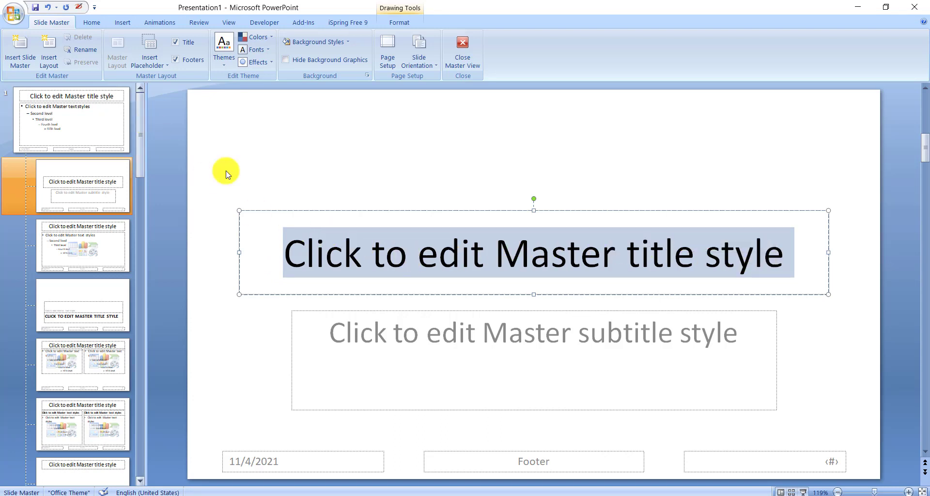
left_click(92, 23)
left_click(227, 38)
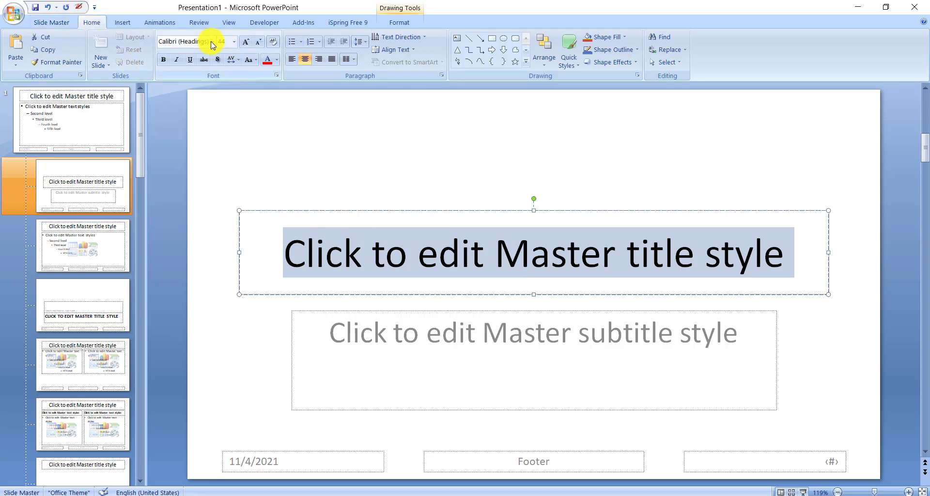
left_click(210, 41)
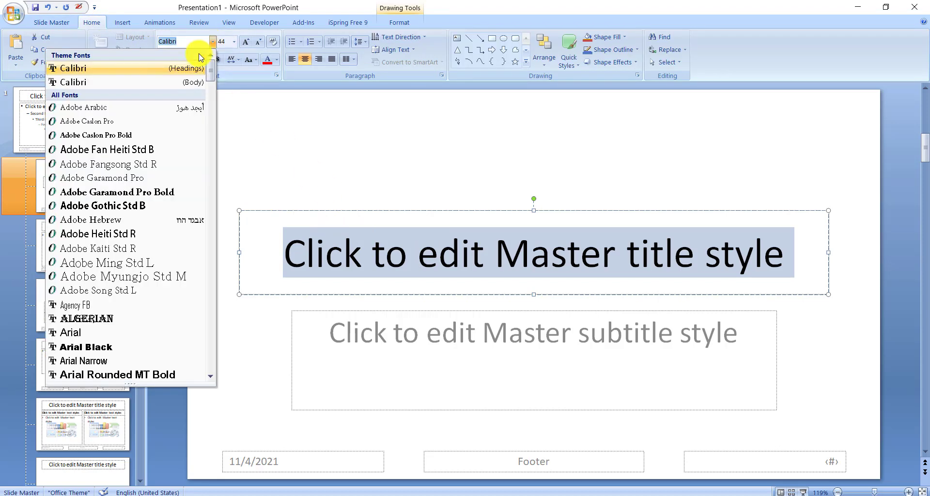
left_click(157, 377)
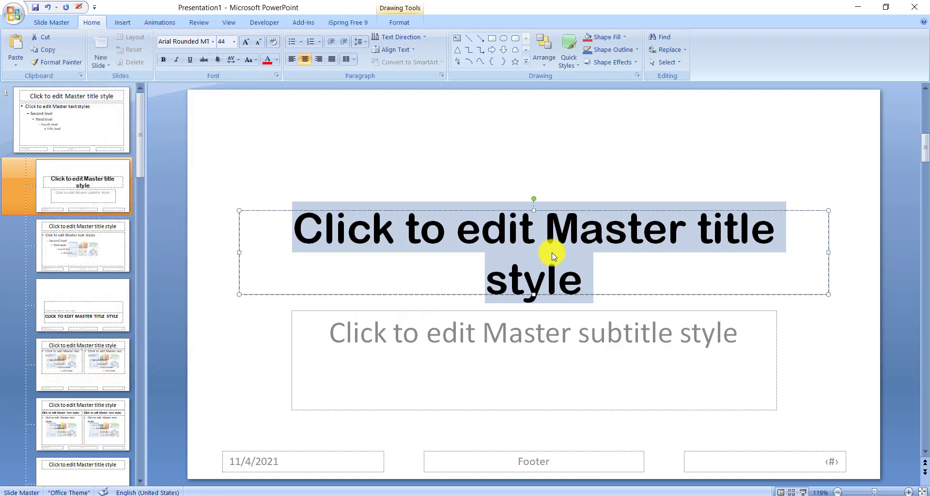
left_click(275, 59)
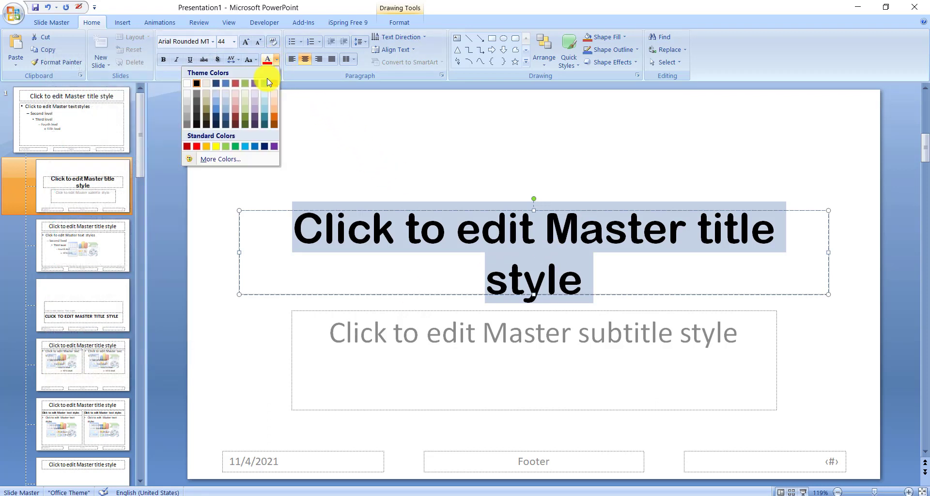
left_click(255, 147)
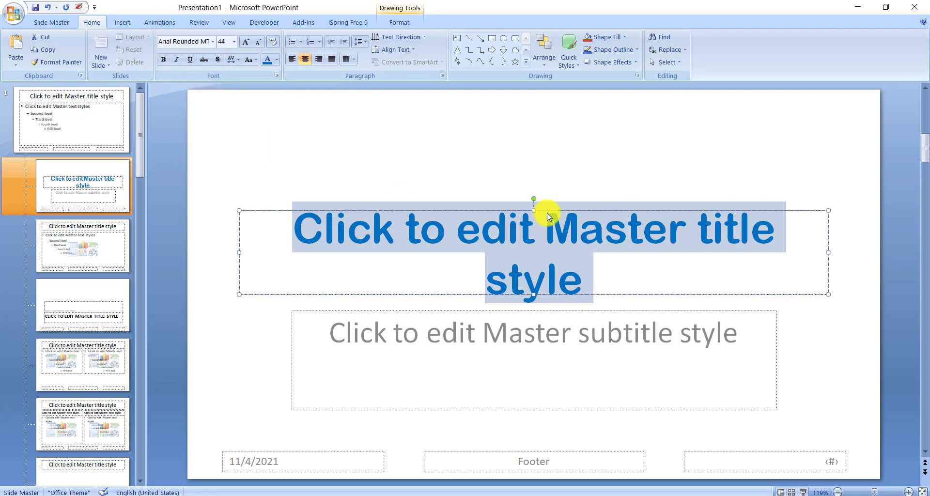
left_click_drag(534, 208, 533, 186)
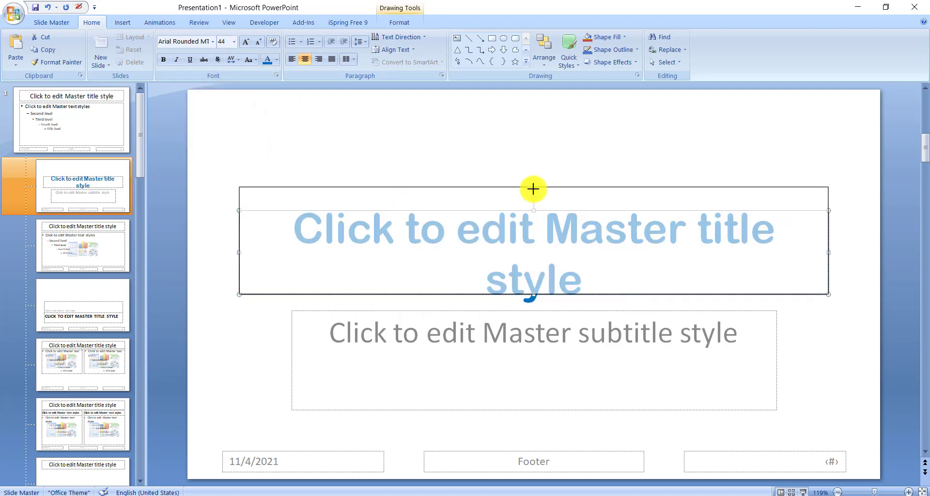
left_click_drag(517, 293, 513, 271)
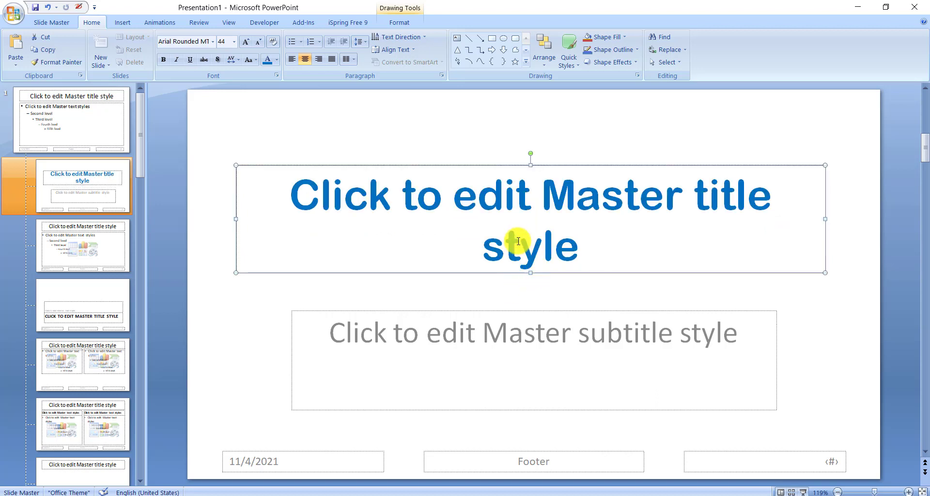
left_click(475, 138)
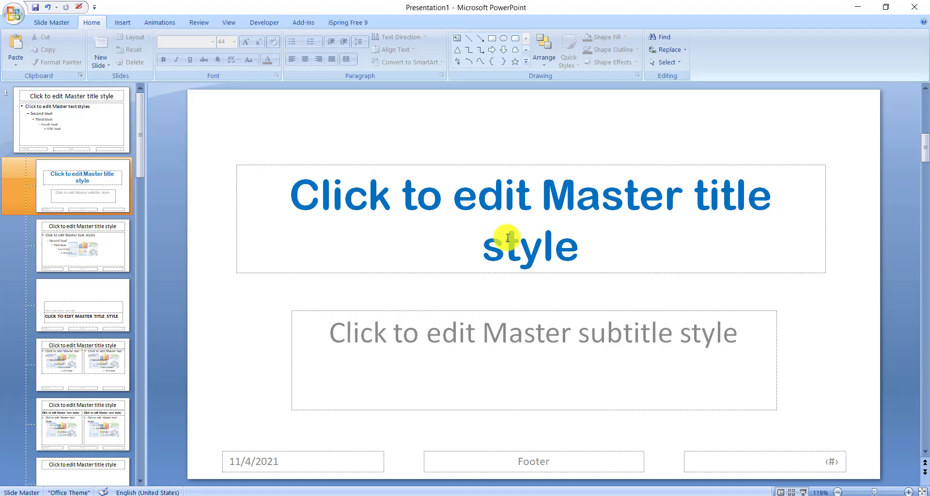
Colour the Title Slide layout subtitle text orange.
left_click(357, 342)
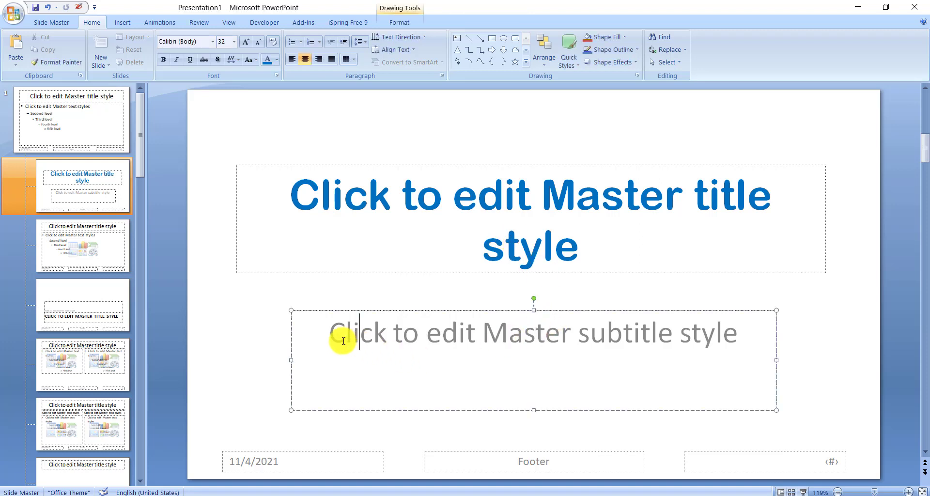
left_click_drag(342, 338, 734, 340)
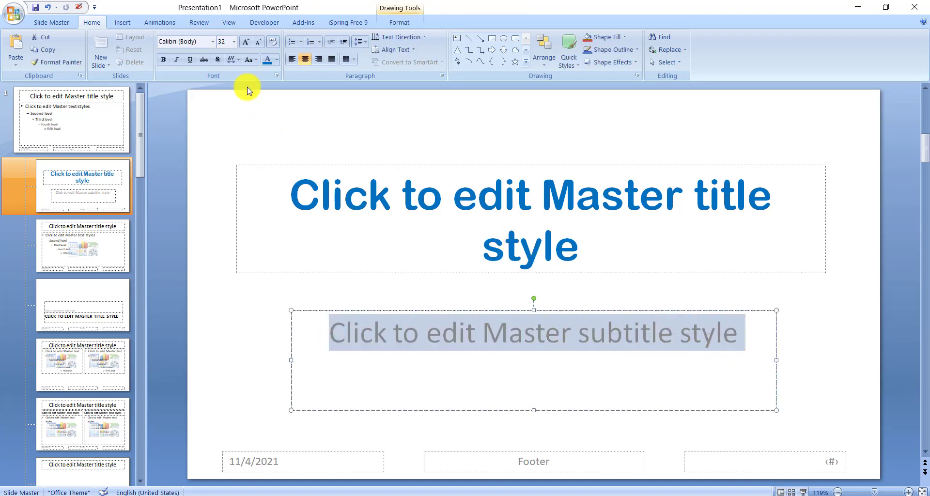
left_click(277, 62)
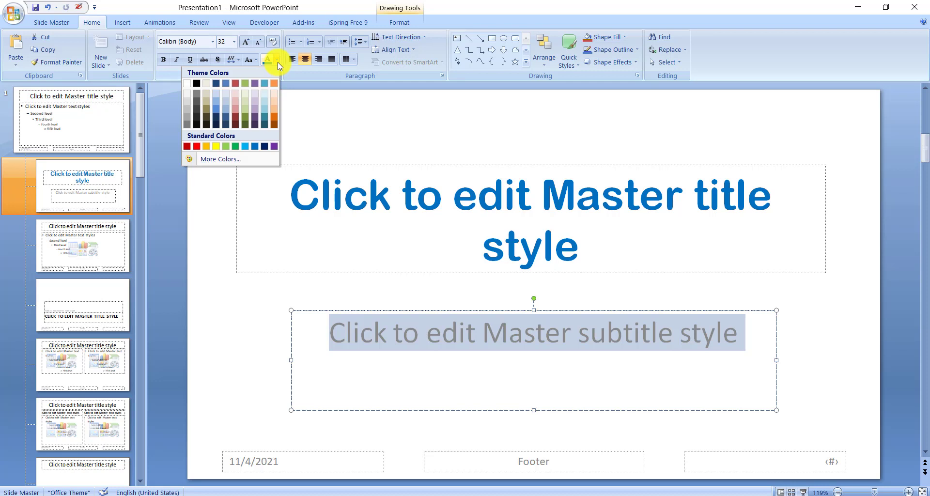
left_click(275, 117)
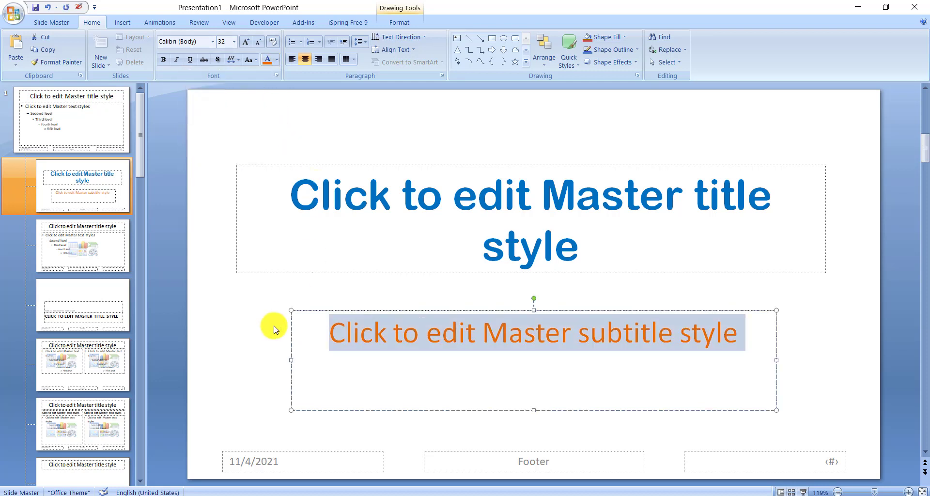
left_click(244, 320)
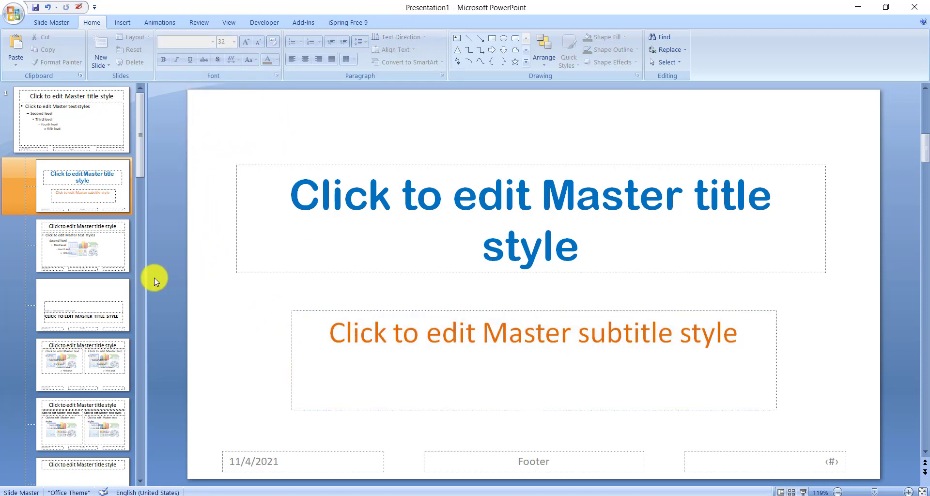
Make the Title and Content layout title blue, 36-point Arial Rounded MT Bold.
left_click(80, 257)
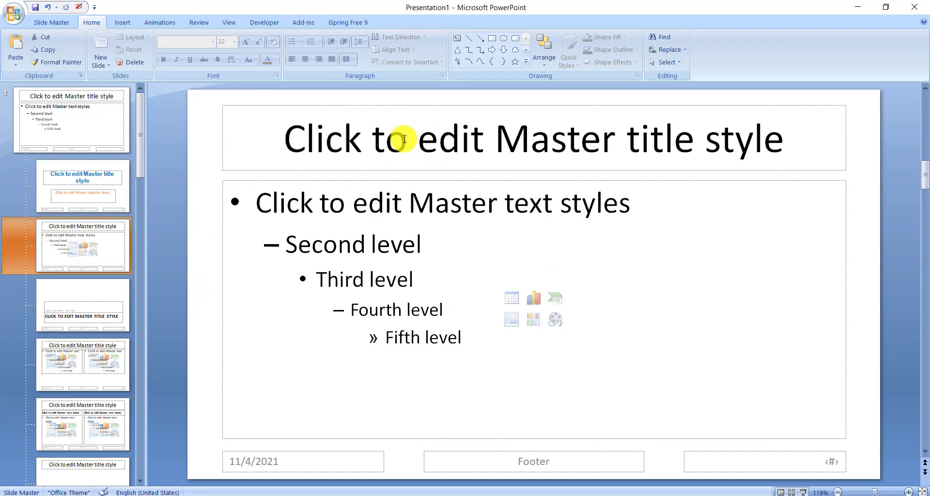
left_click(282, 139)
left_click_drag(285, 139, 766, 145)
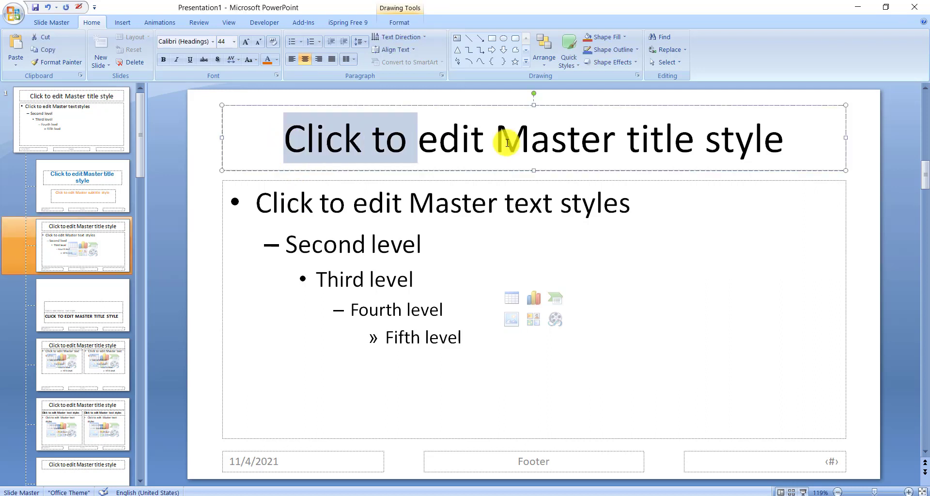
left_click(276, 60)
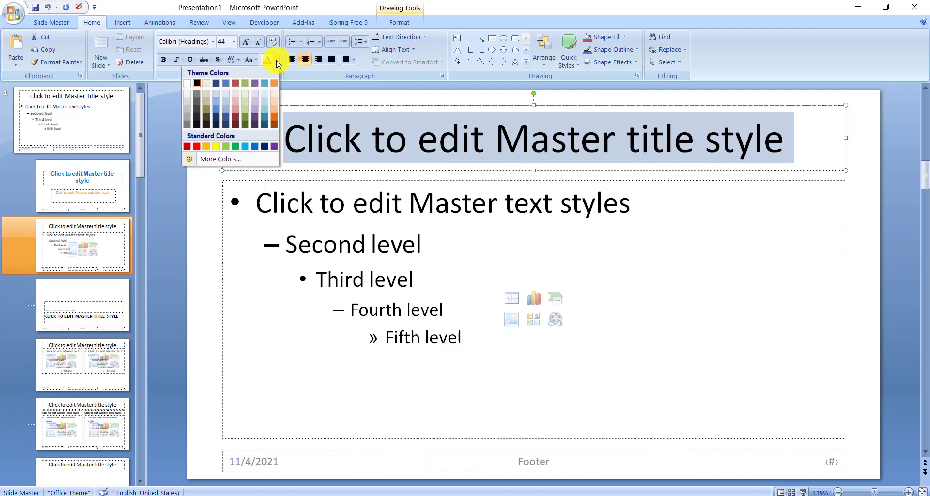
left_click(257, 146)
left_click(234, 42)
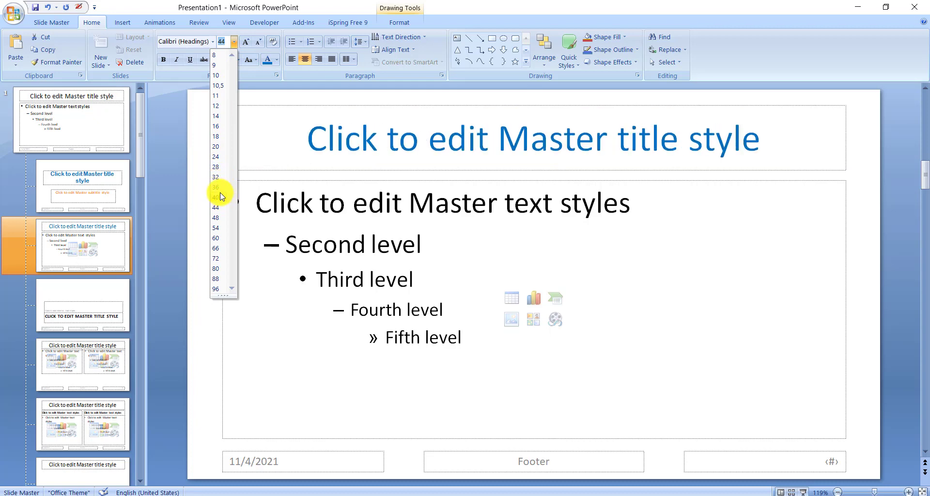
left_click(218, 187)
left_click(215, 42)
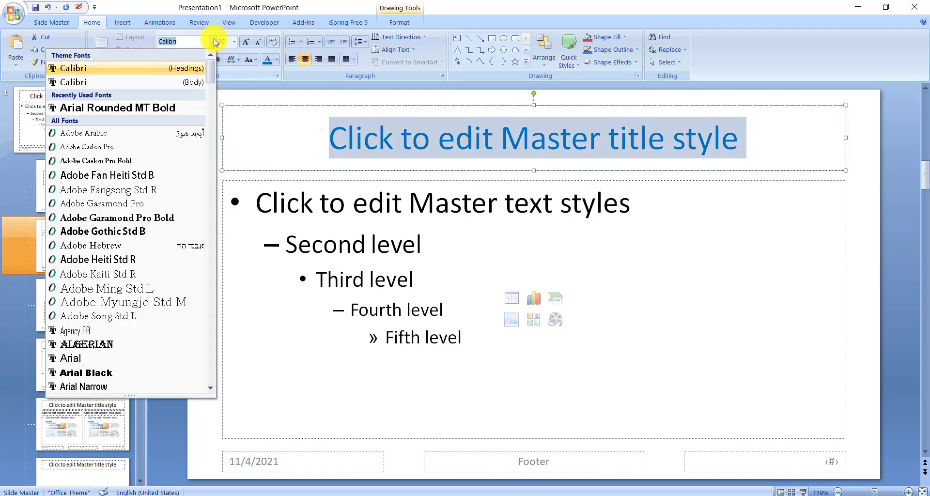
left_click(143, 108)
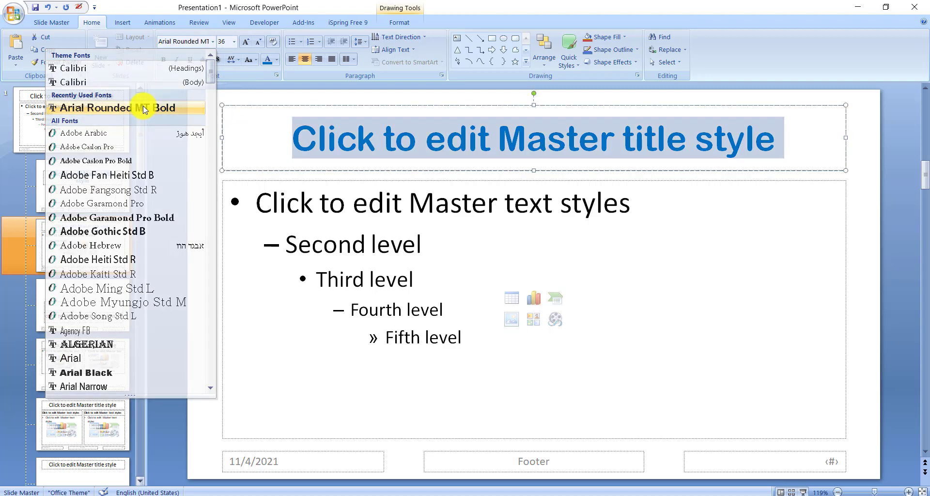
Colour the first-level body text orange, keeping the Calibri (Body) font.
left_click(277, 204)
triple_click(271, 212)
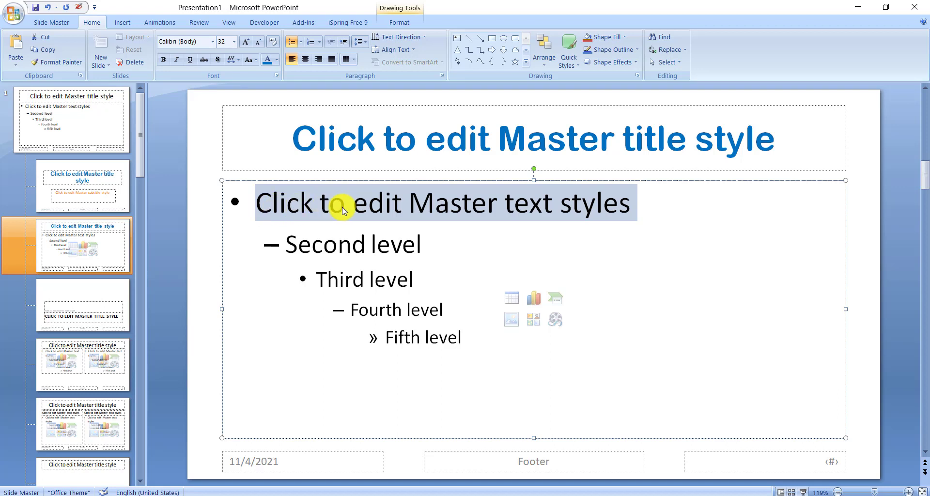
left_click(277, 60)
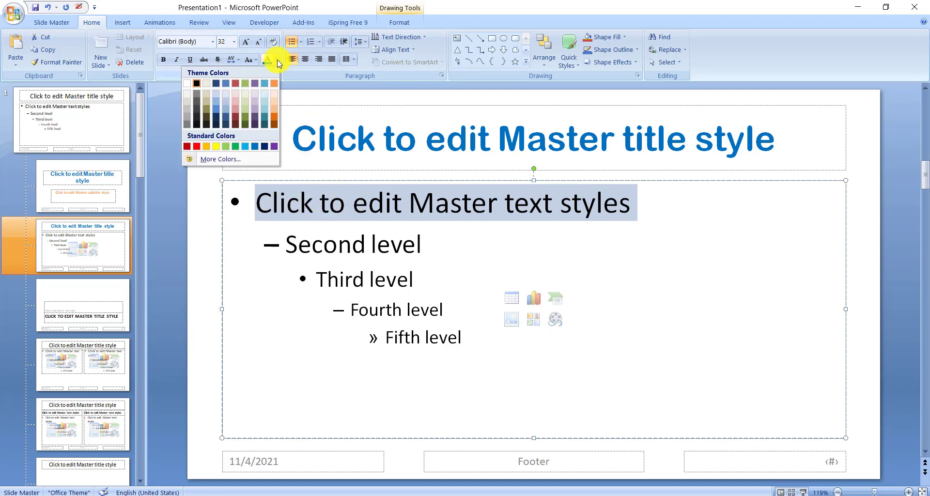
left_click(274, 119)
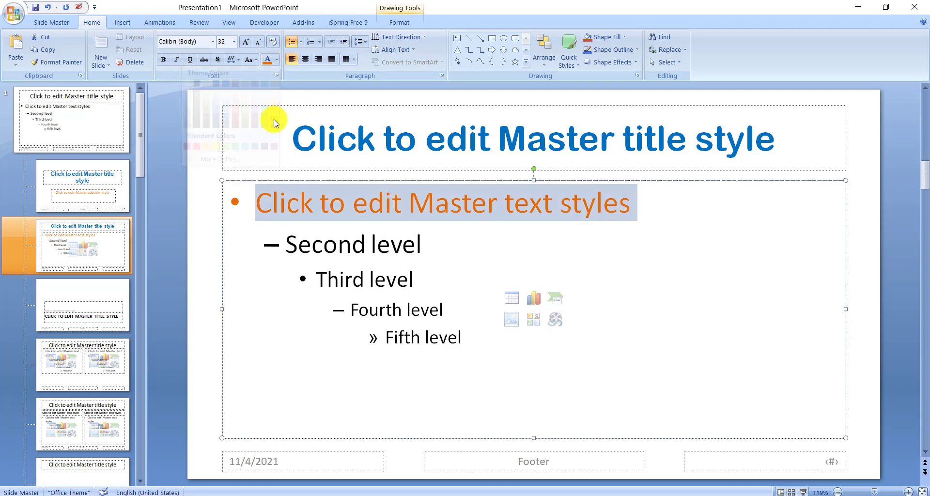
left_click(214, 41)
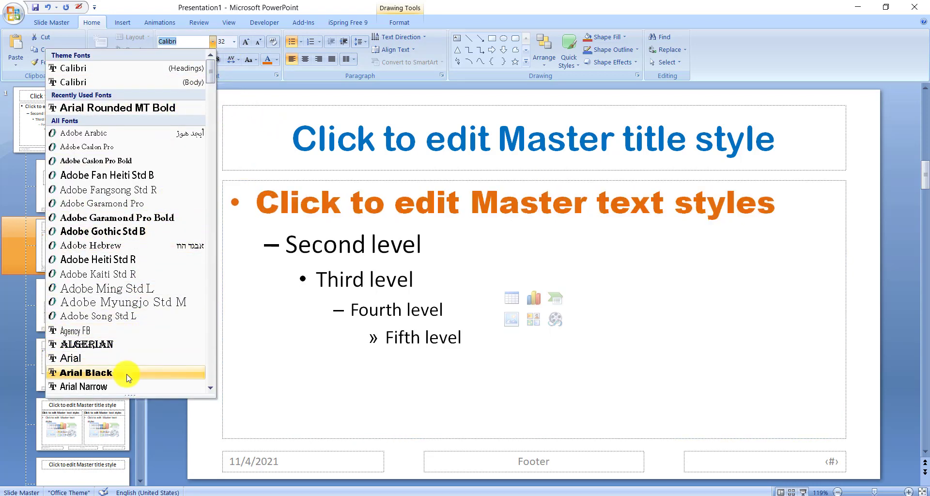
left_click(117, 82)
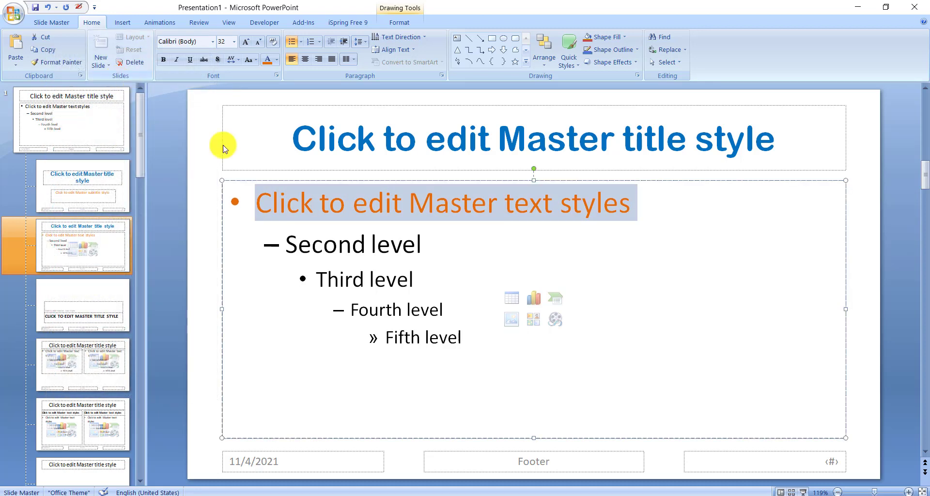
left_click(443, 267)
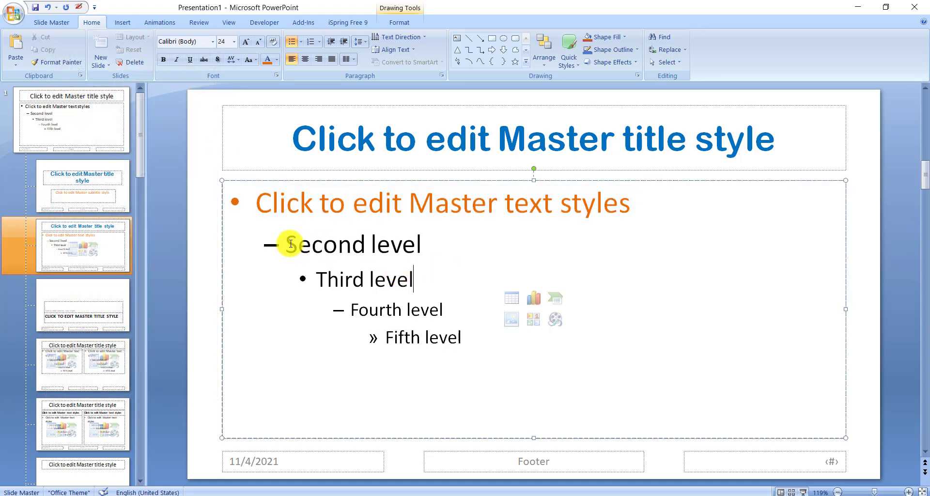
Colour the second level dark grey and the third to fifth levels dark orange.
triple_click(291, 244)
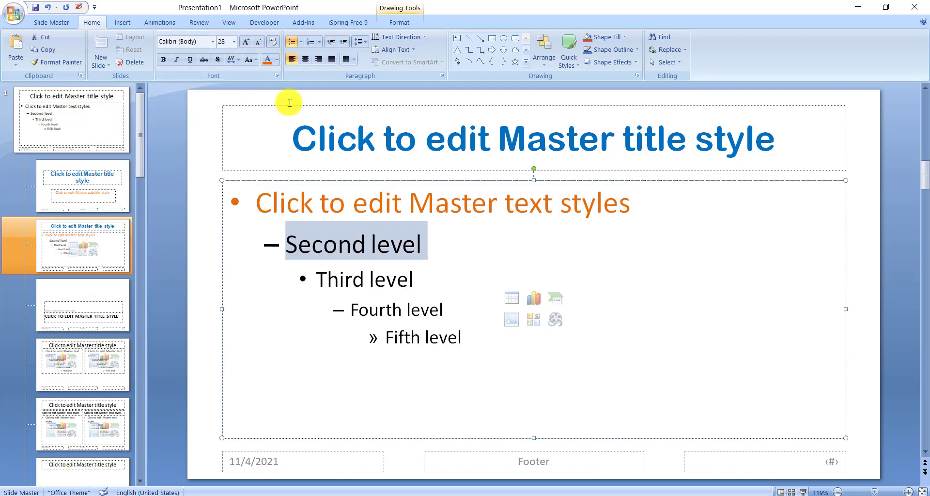
left_click(277, 60)
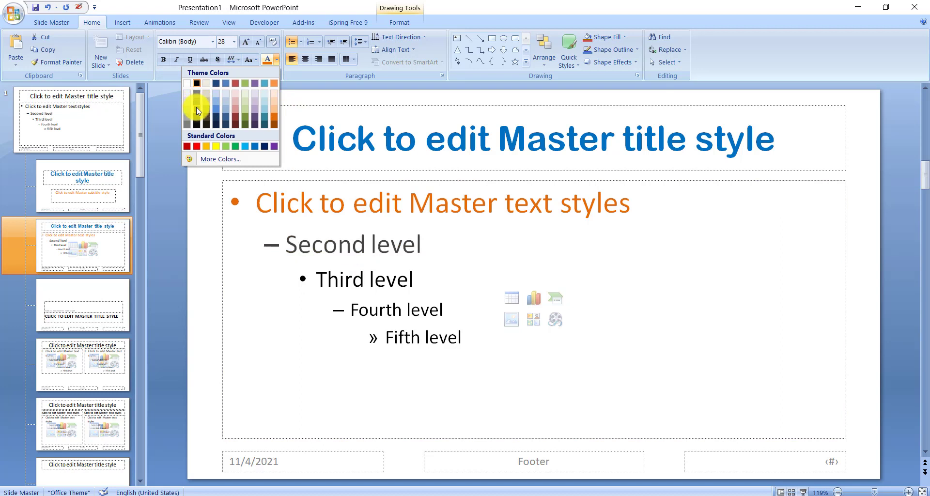
left_click(196, 122)
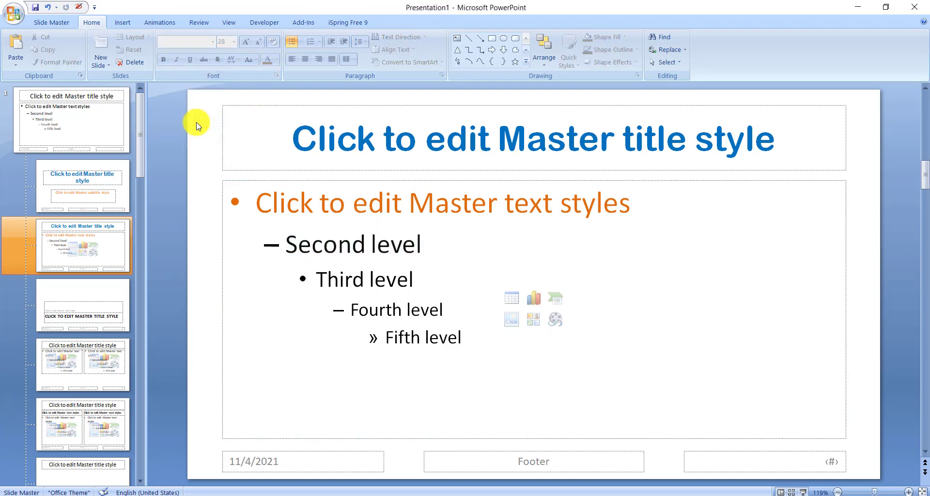
left_click(353, 287)
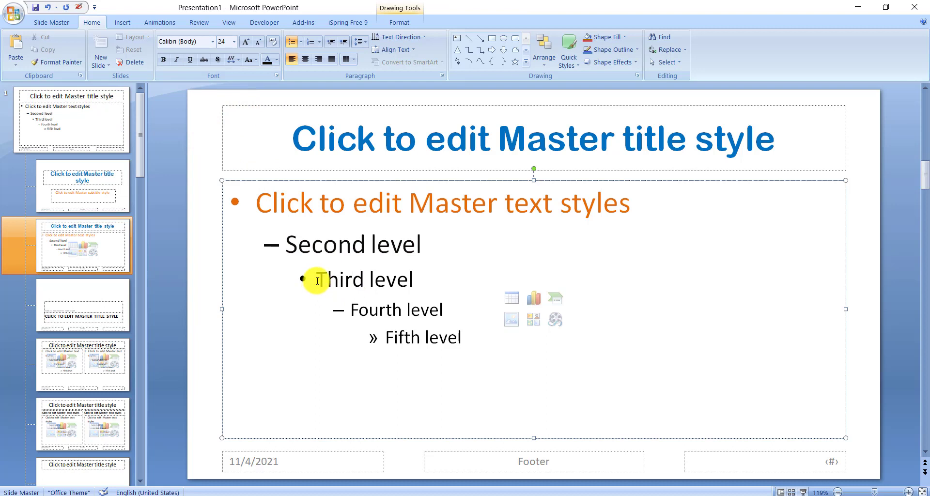
left_click_drag(318, 281, 465, 339)
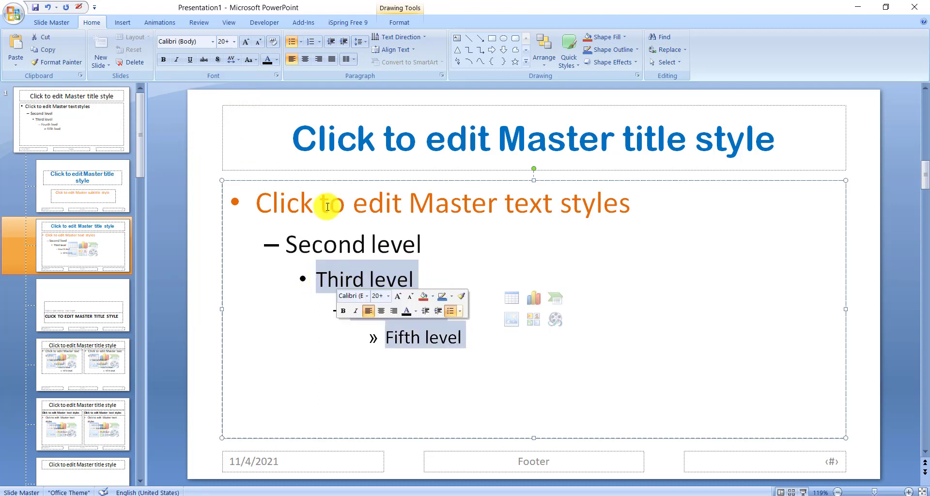
left_click(276, 59)
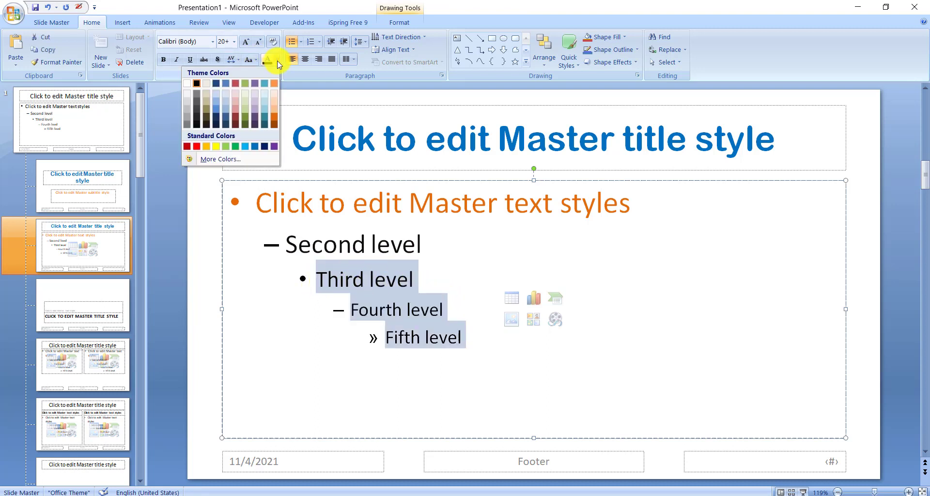
left_click(274, 123)
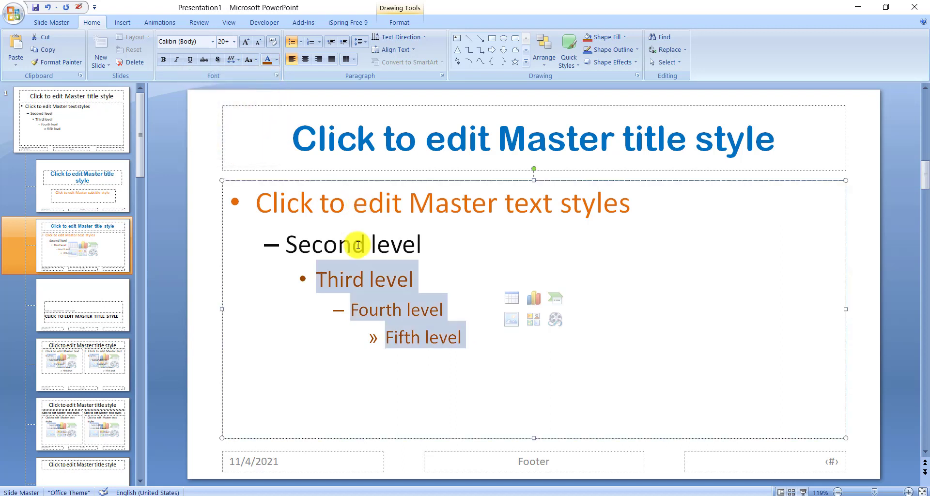
left_click(303, 345)
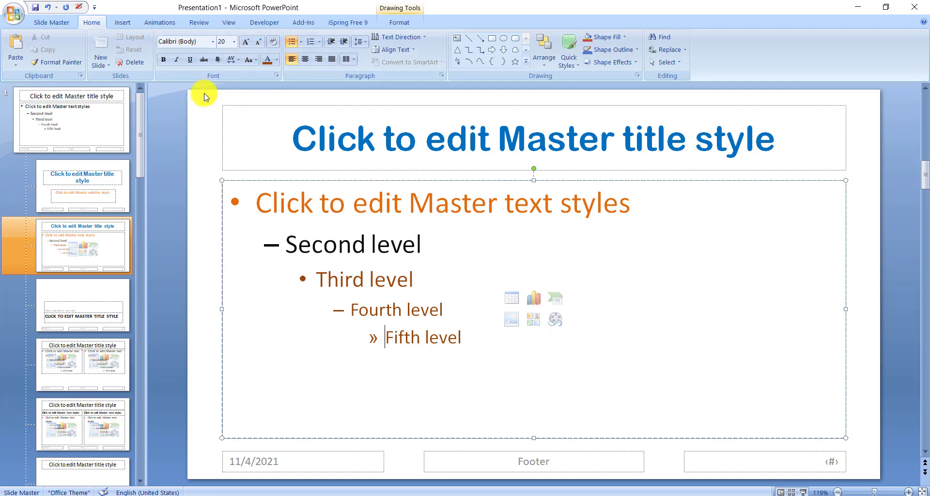
Close Slide Master view and return to normal view.
left_click(229, 26)
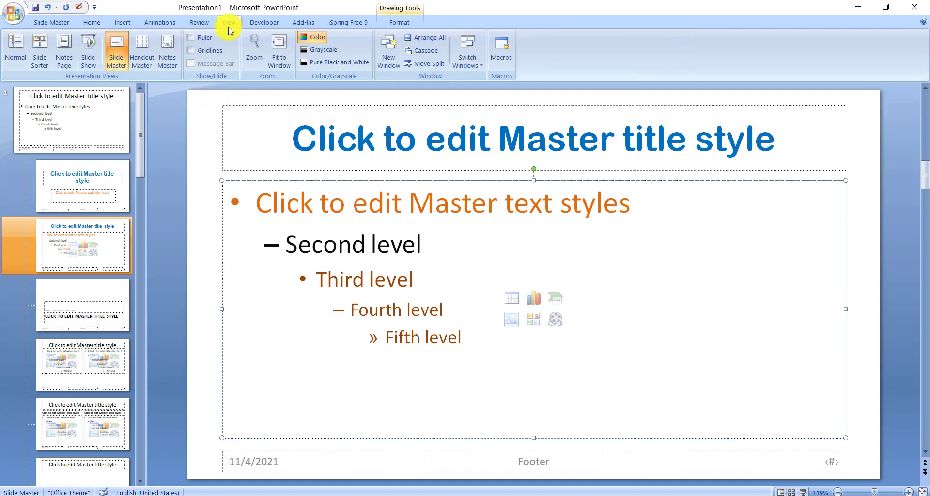
left_click(53, 24)
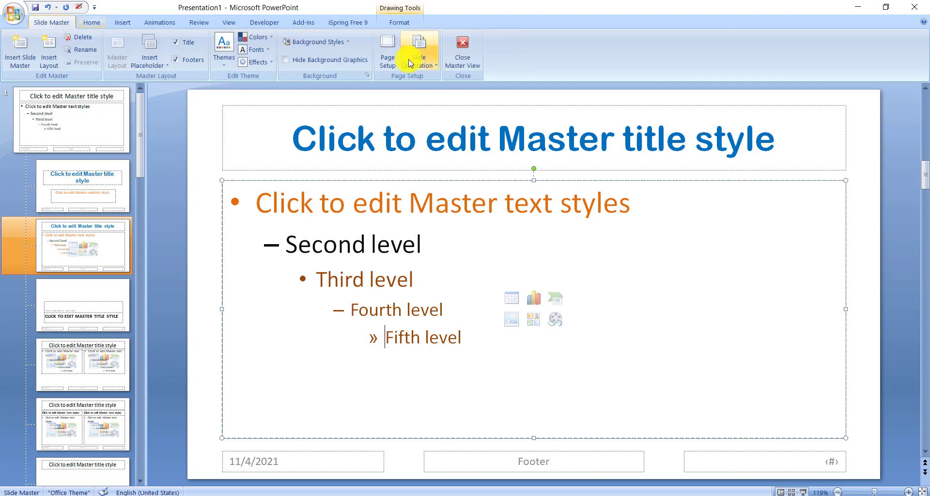
left_click(462, 53)
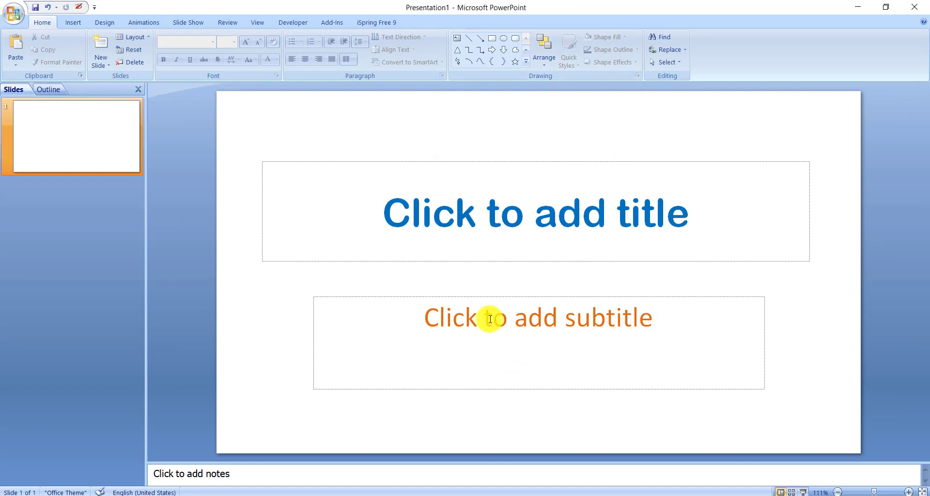
Insert a new Title and Content slide after slide 1.
left_click(465, 213)
left_click(108, 203)
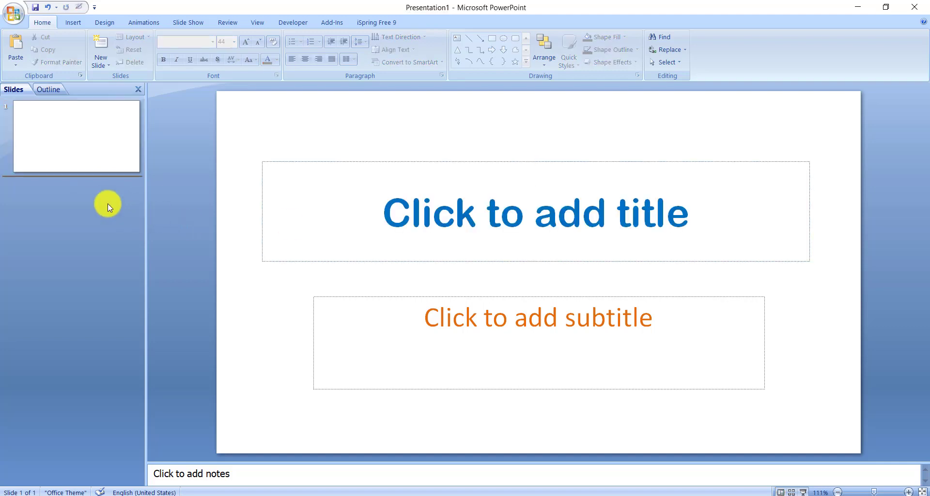
right_click(75, 180)
left_click(47, 228)
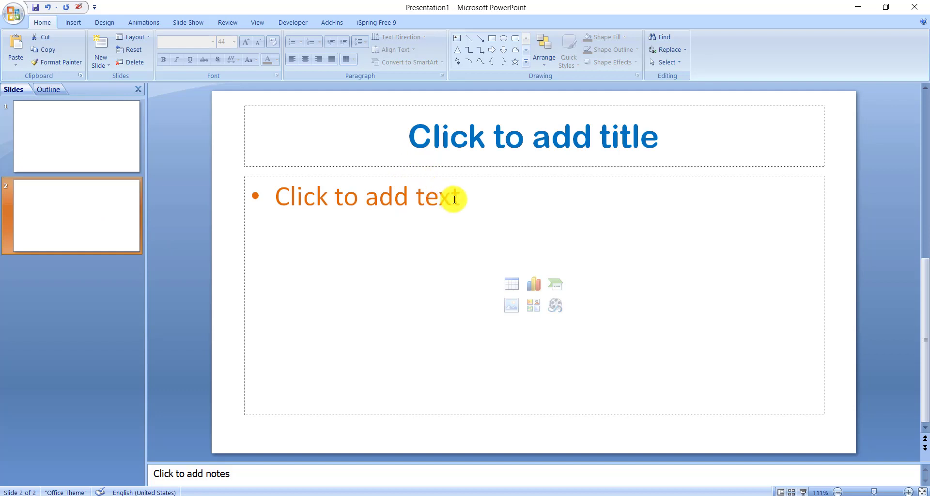
Type 'belajar power point' as the slide 1 title.
left_click(411, 192)
left_click(388, 140)
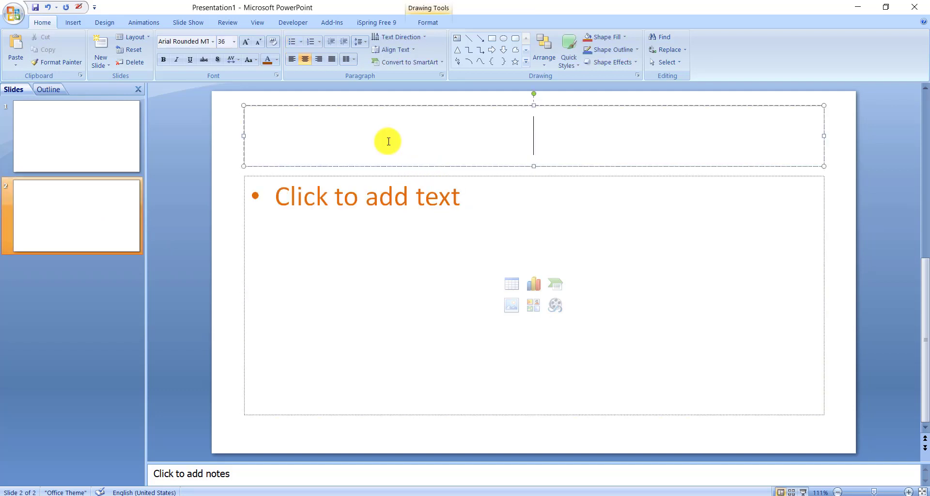
left_click(454, 219)
left_click(87, 137)
left_click(428, 223)
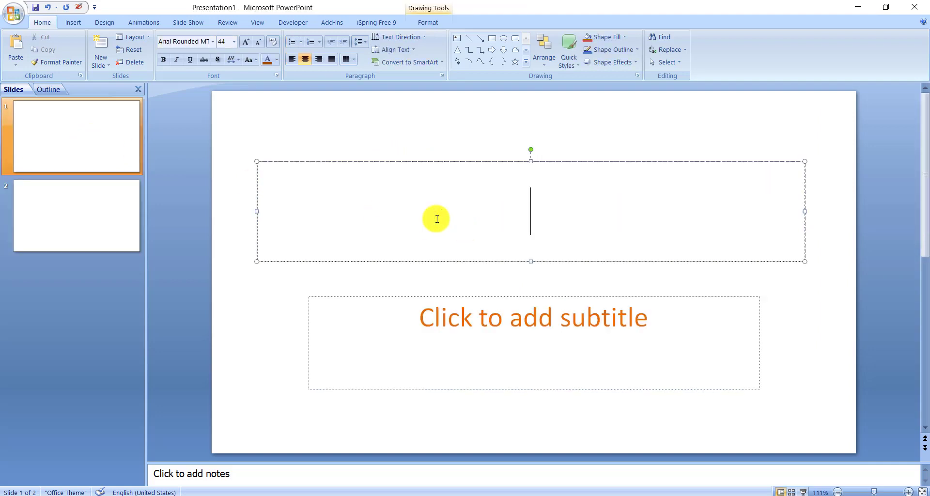
type("be")
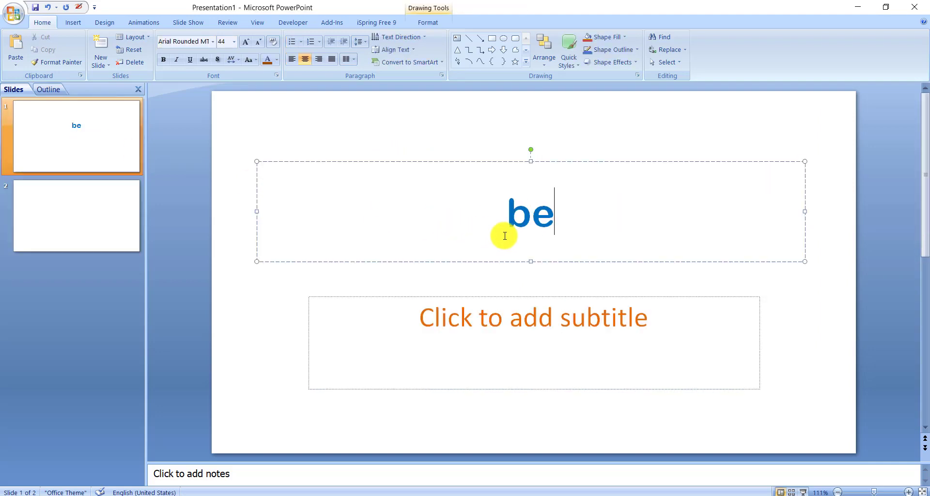
type("lajar ")
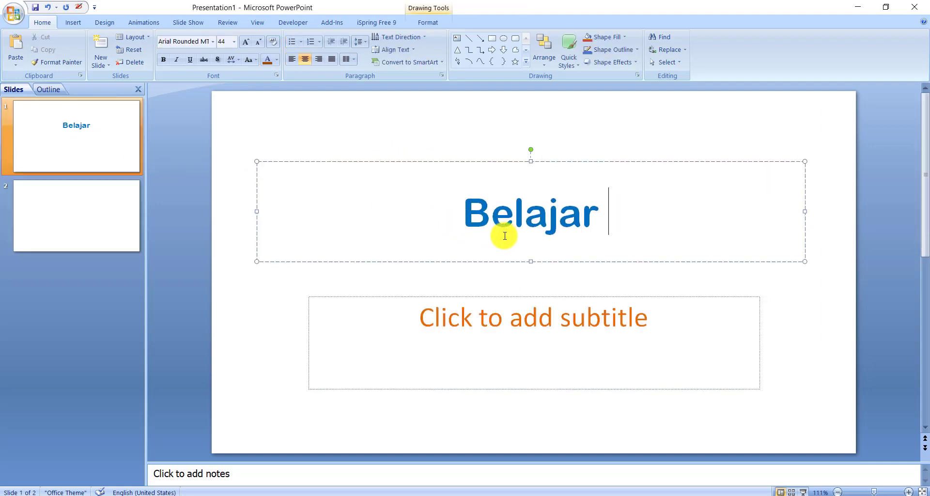
type("power ")
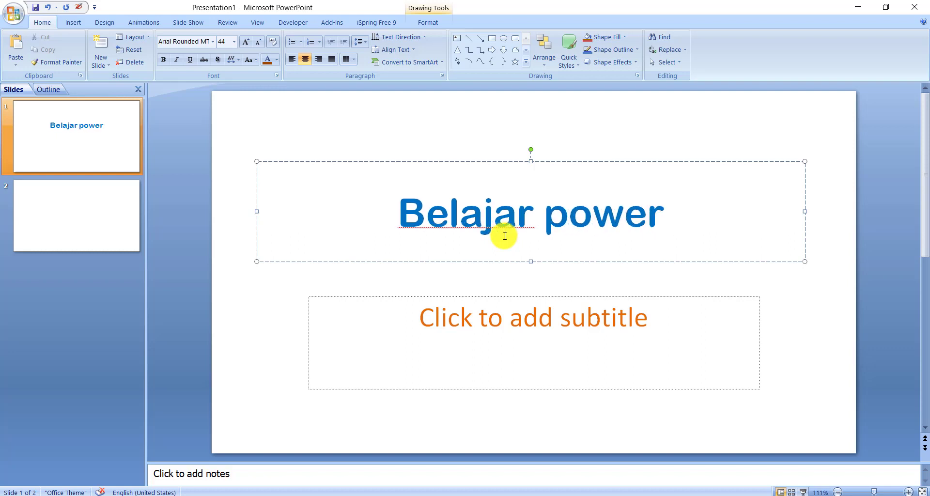
type("point")
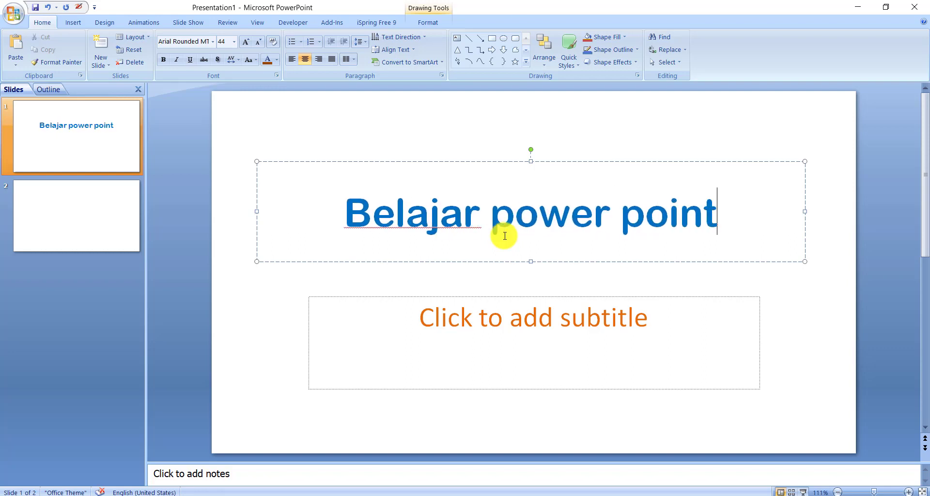
Capitalise both P's so the title reads 'Belajar Power Point', then go to slide 2.
left_click(591, 228)
left_click(620, 228)
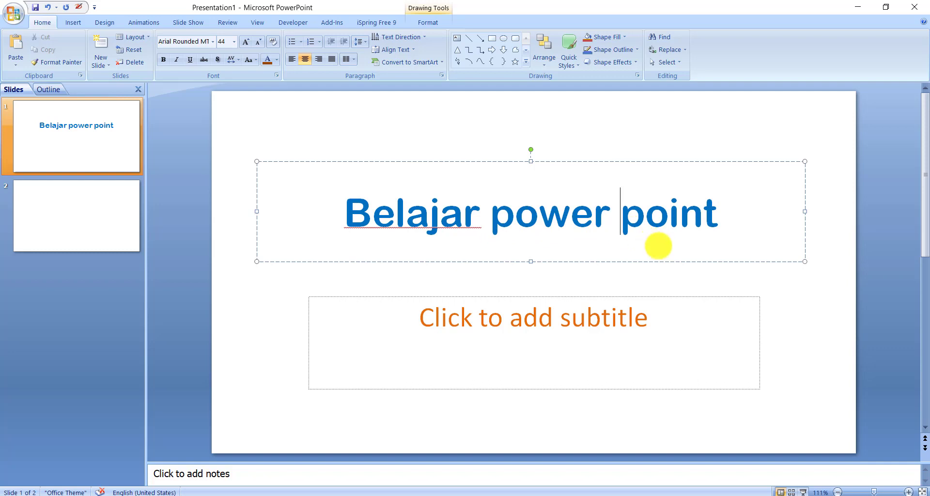
key("Delete")
type("P")
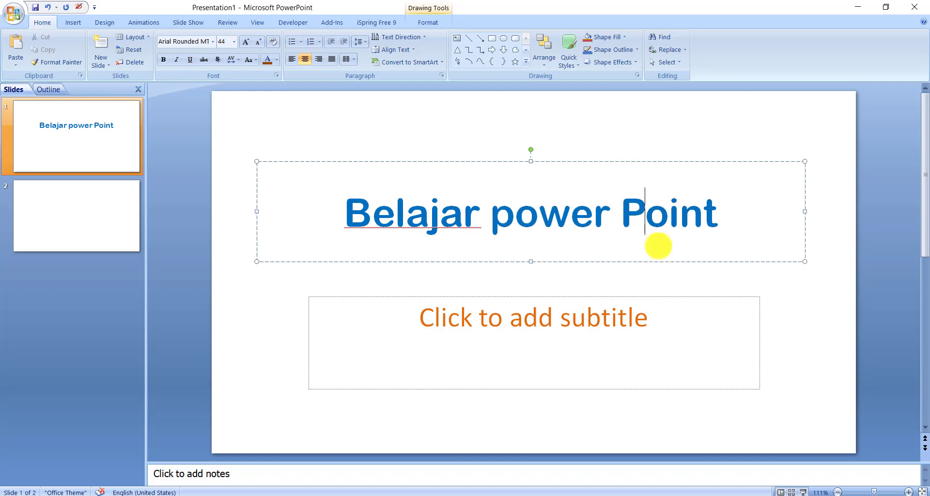
left_click(514, 227)
key("BackSpace")
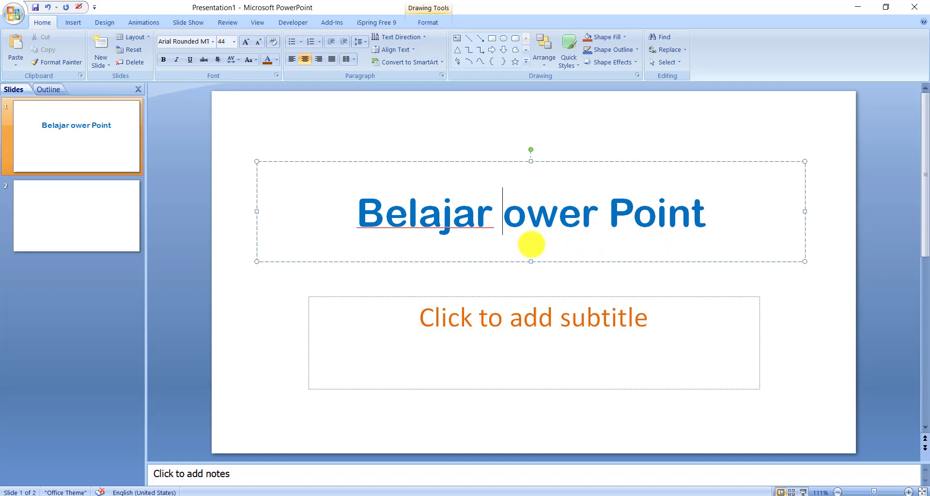
type("P")
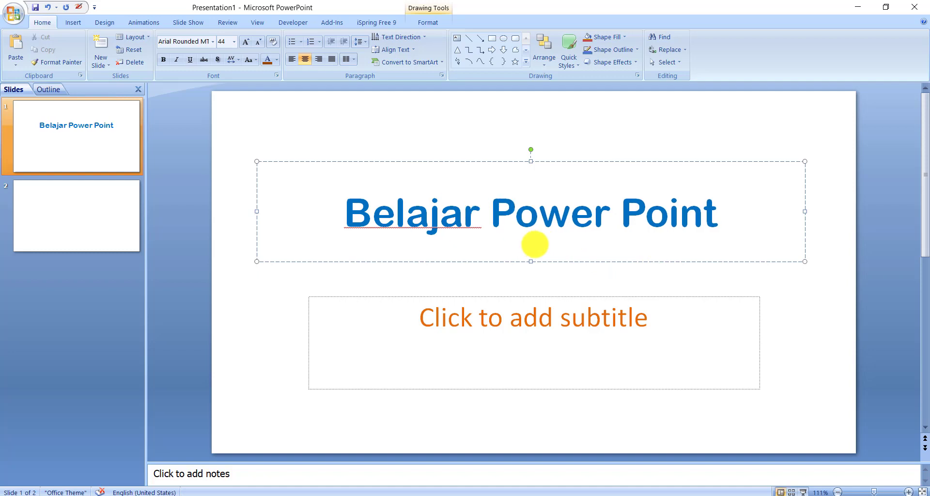
left_click(88, 221)
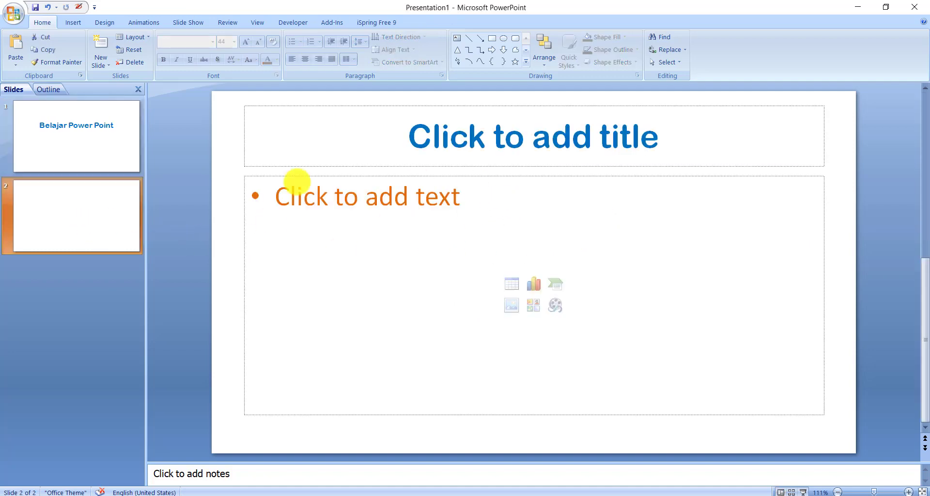
Title slide 2 'Membuka Aplikasi' and start typing its first bullet.
left_click(430, 141)
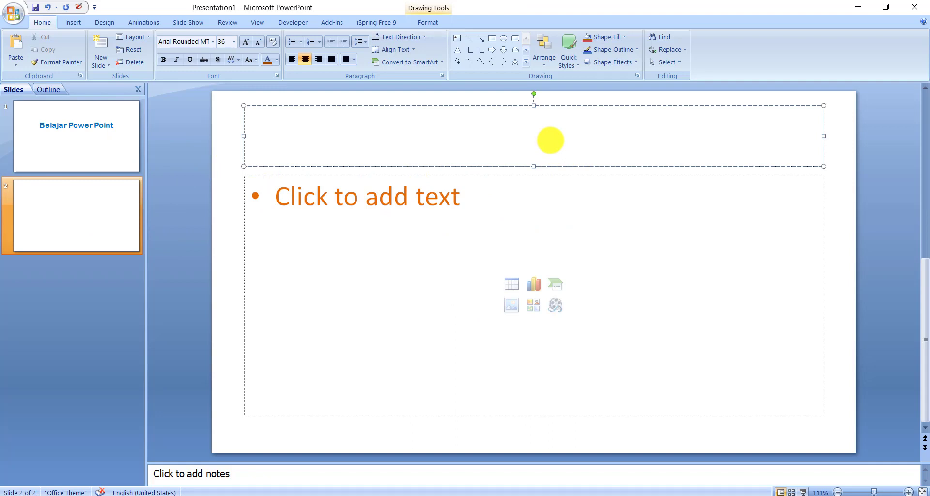
type("me")
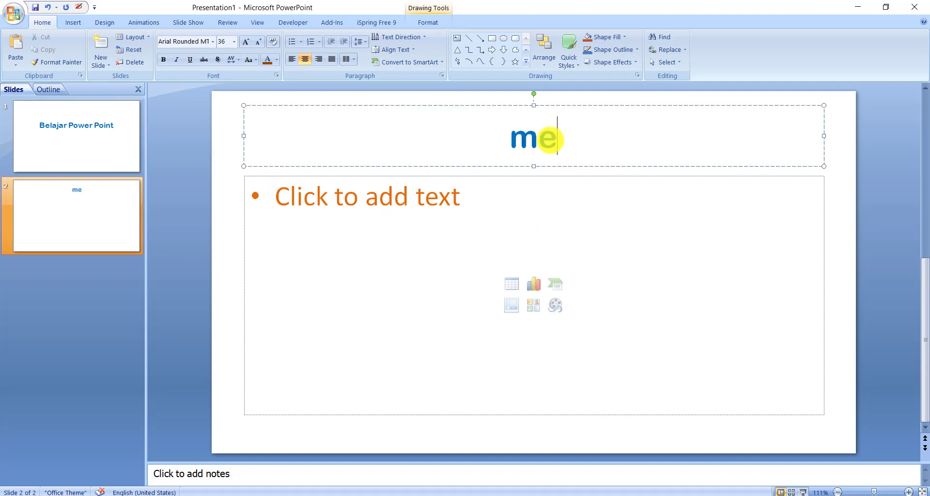
type("mbuka ")
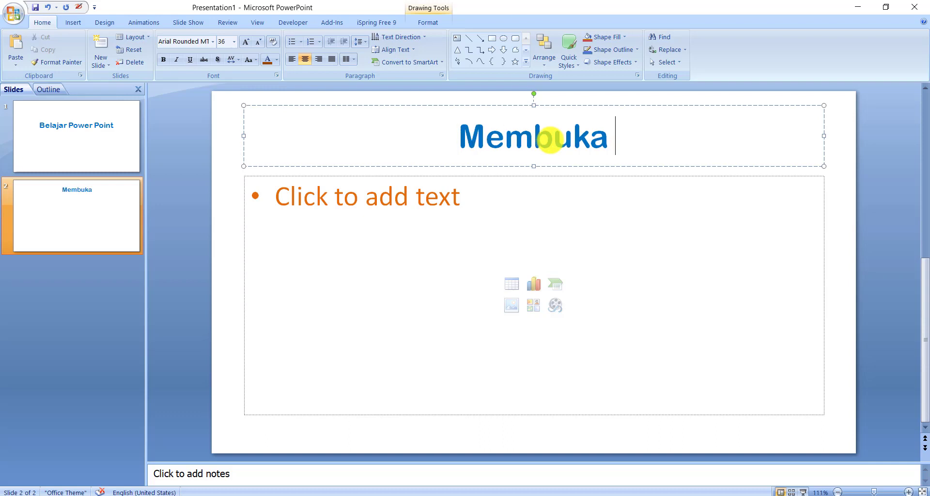
type("Aplik")
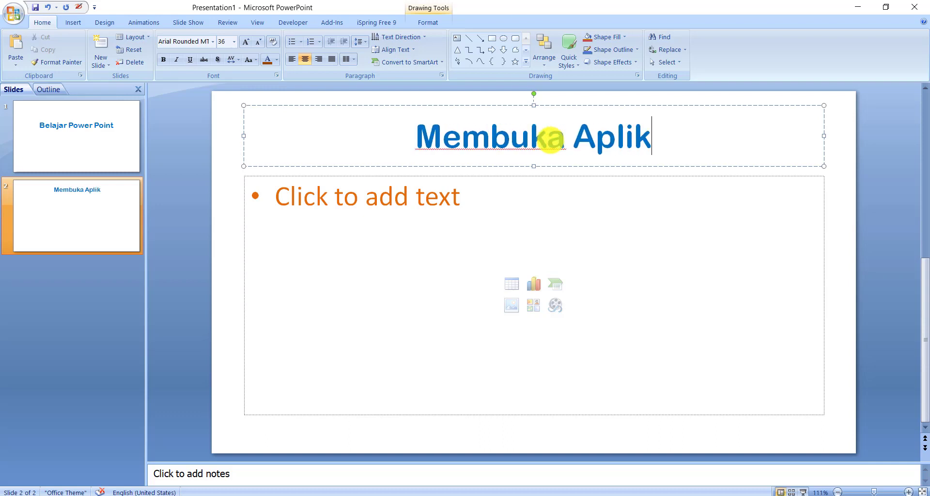
type("asi")
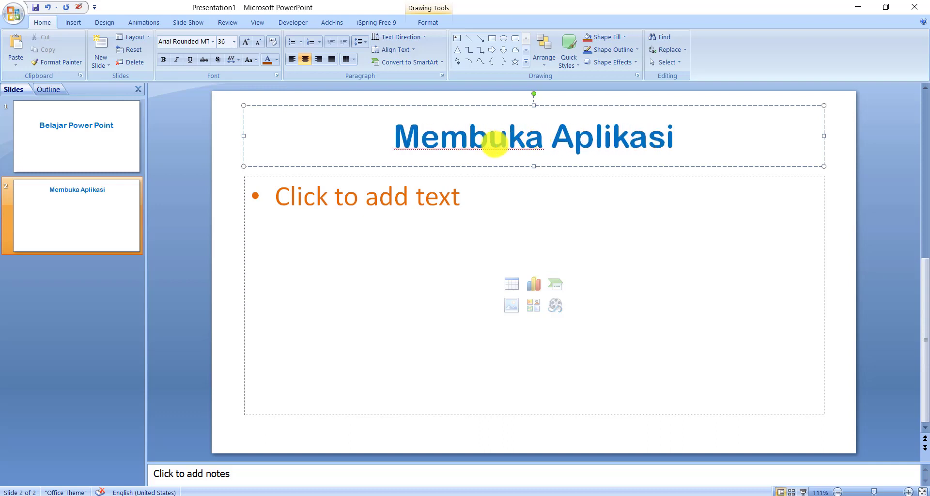
left_click(321, 213)
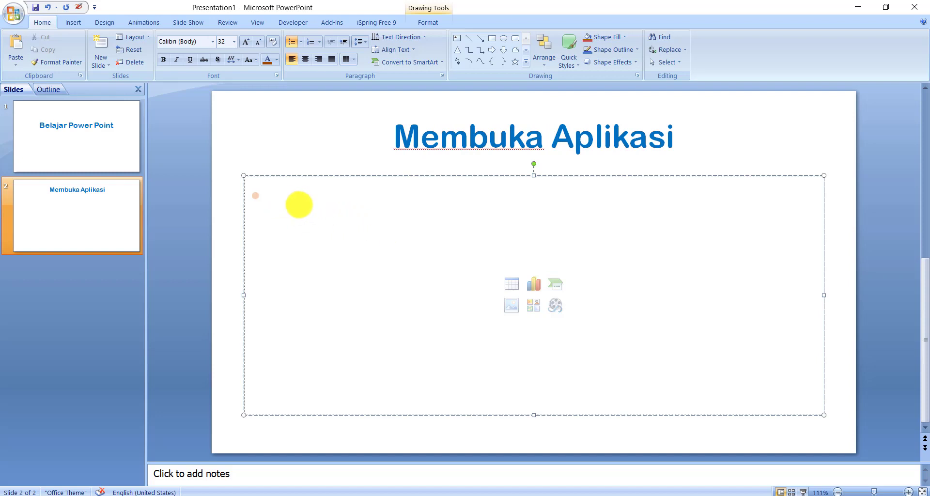
type("too")
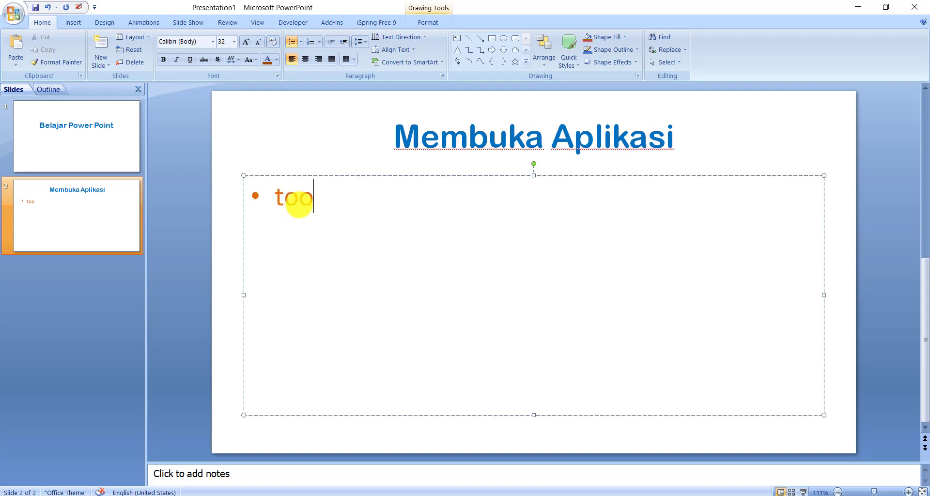
type("Tool")
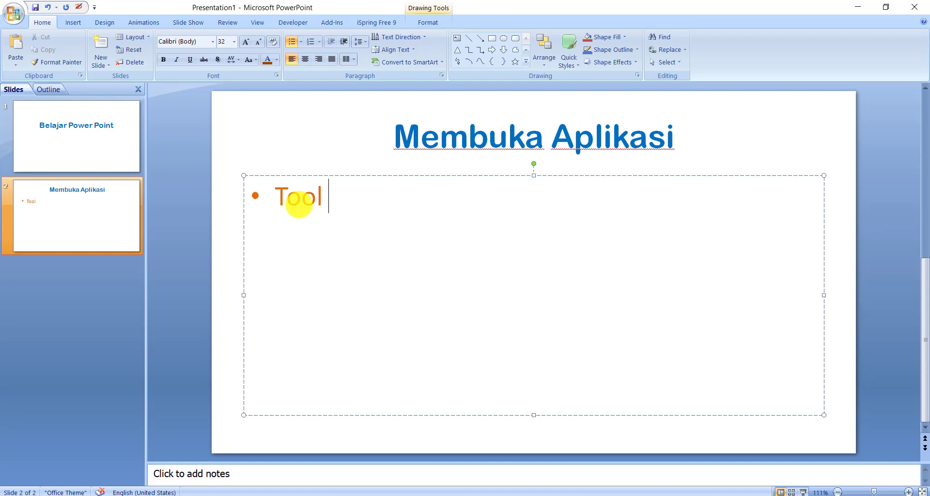
type("ew")
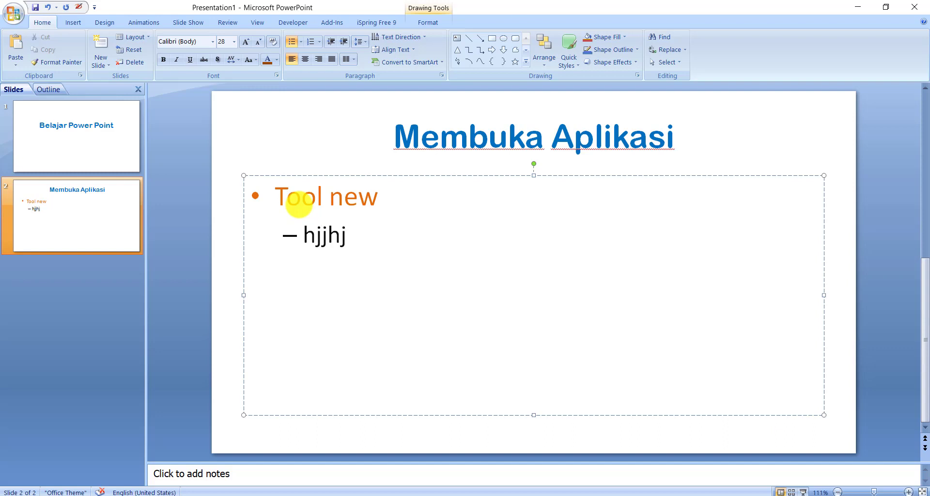
Add a blank third slide after slide 2.
left_click(92, 269)
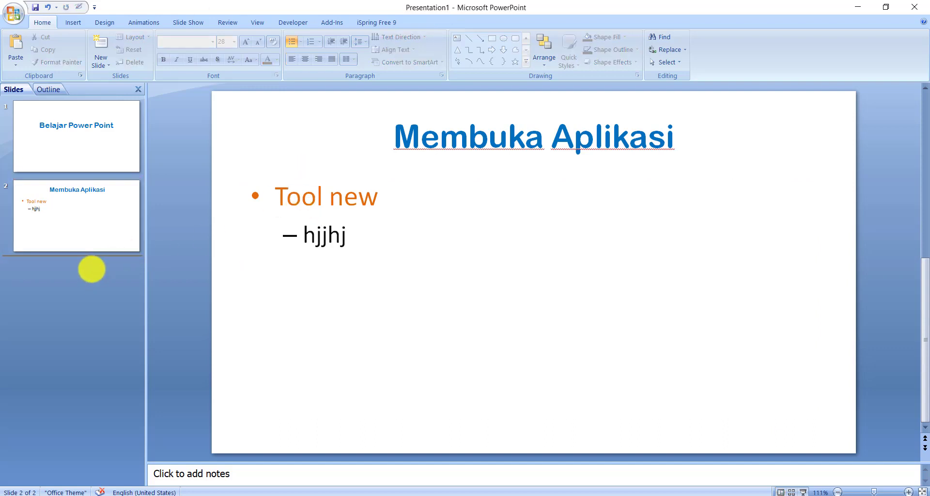
right_click(93, 261)
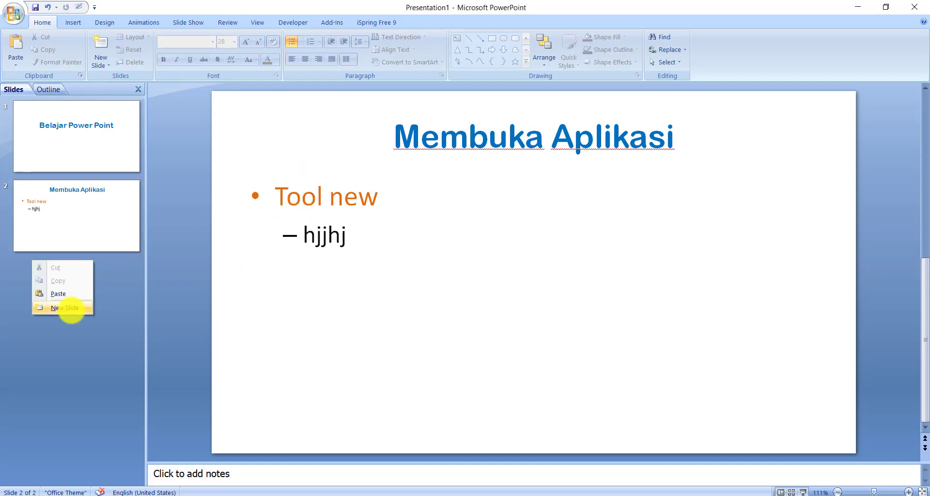
left_click(68, 307)
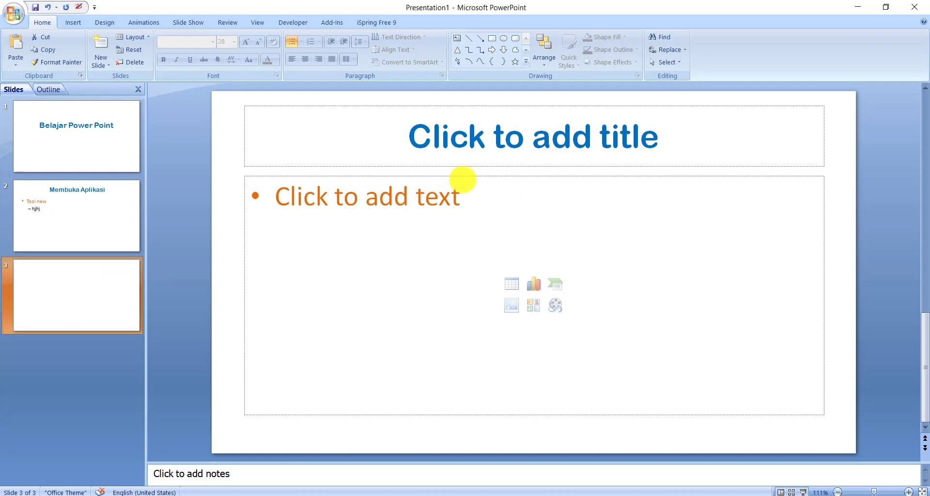
Flip through slides 1, 2 and 3 to review the deck, ending on slide 2.
left_click(111, 153)
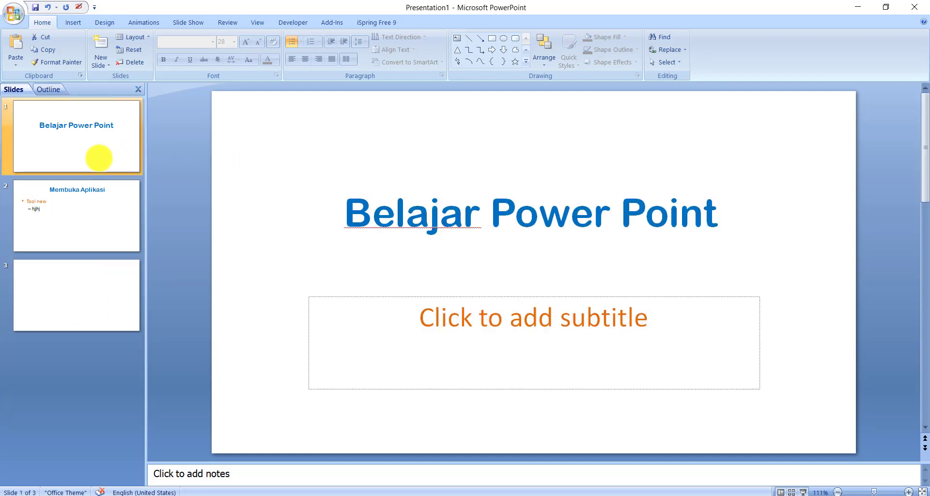
left_click(91, 210)
left_click(91, 264)
left_click(86, 205)
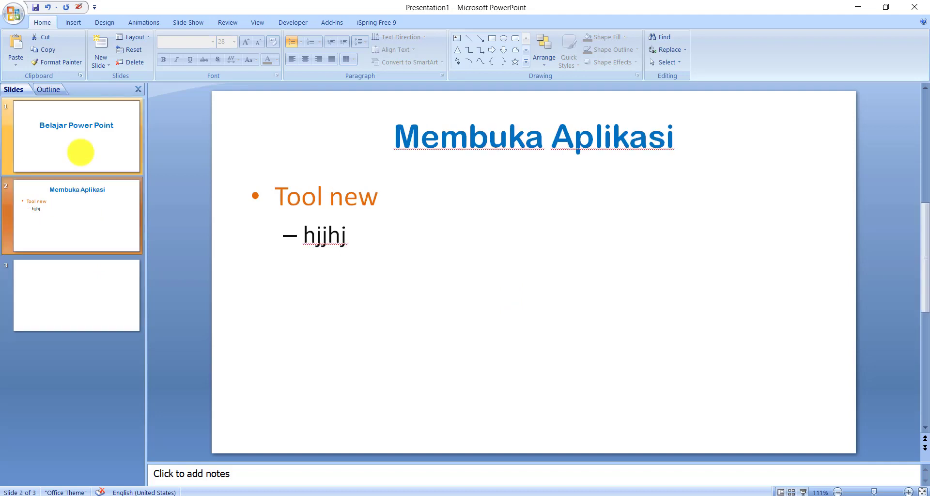
left_click(79, 149)
left_click(70, 202)
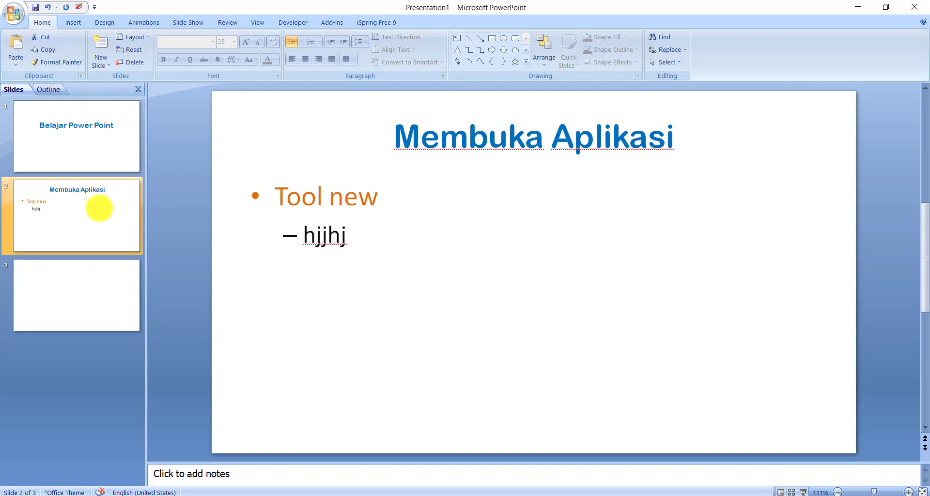
left_click(97, 127)
left_click(90, 212)
left_click(86, 294)
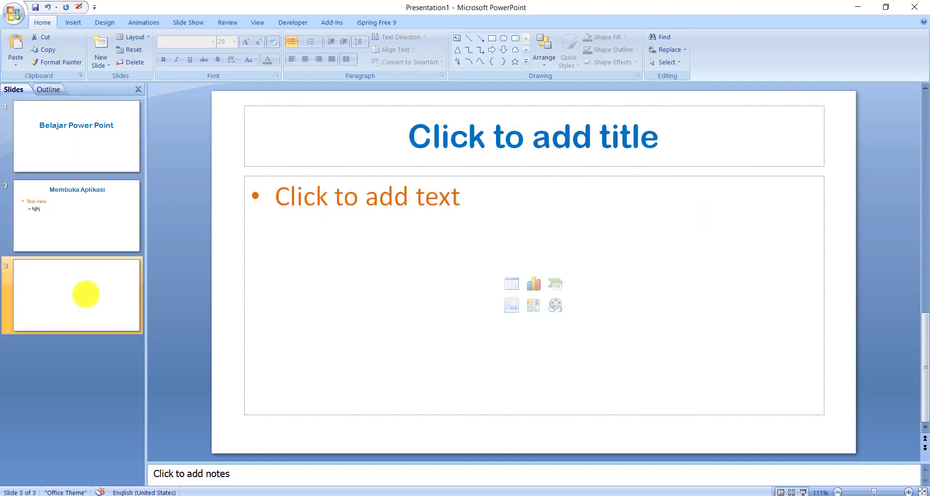
left_click(89, 225)
left_click(95, 151)
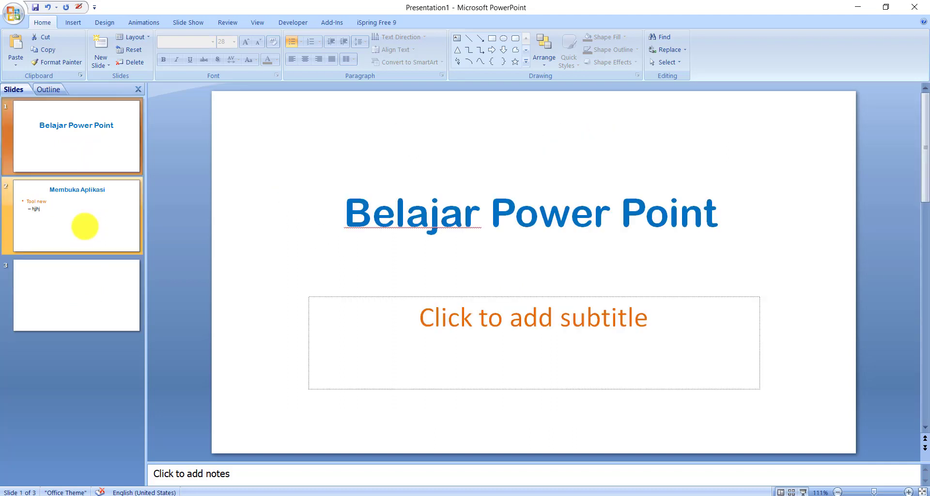
left_click(83, 224)
left_click(84, 277)
left_click(63, 137)
left_click(82, 220)
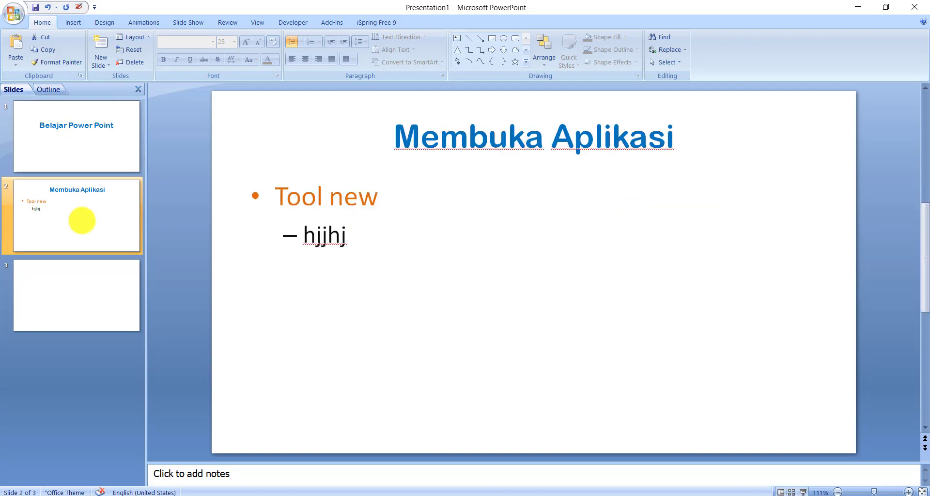
left_click(90, 284)
left_click(79, 197)
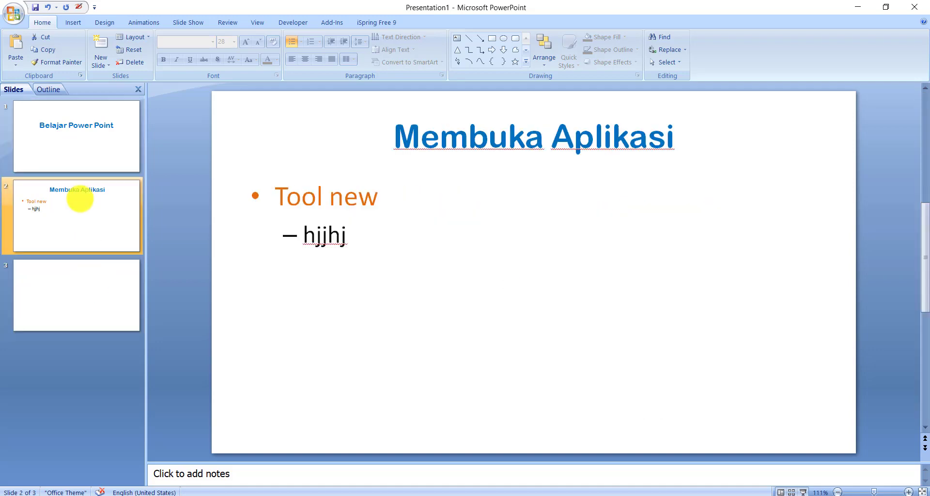